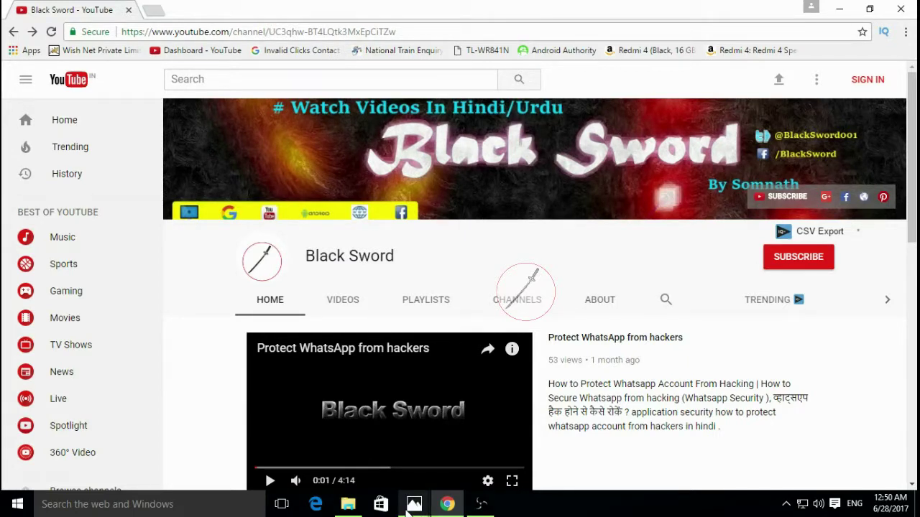
Switch from Chrome to the Photos viewer showing facebook live.jpg
{"action": "mouse_move", "coordinate": [414, 504]}
{"action": "left_click", "coordinate": [432, 465]}
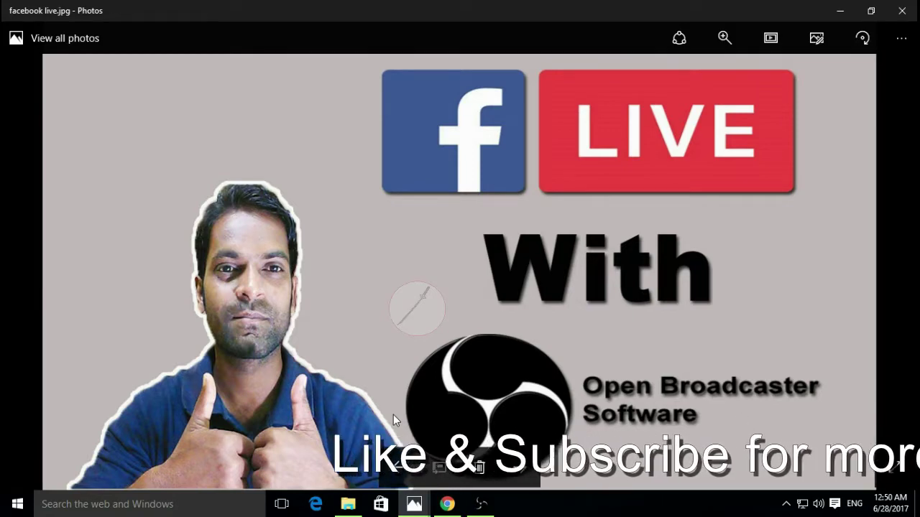
Advance to the selfie IMG_20160924_064833.jpg and open it with Adobe Photoshop CS6
{"action": "key", "text": "Right"}
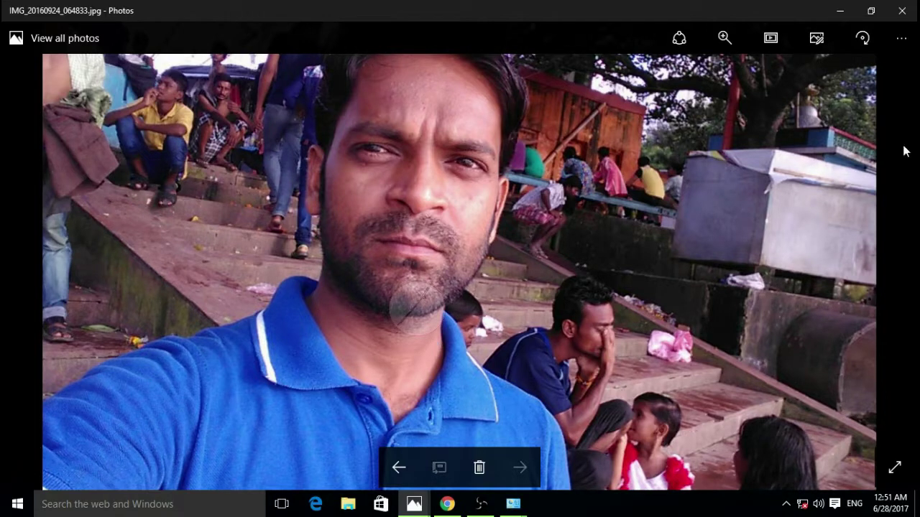
{"action": "left_click", "coordinate": [899, 43]}
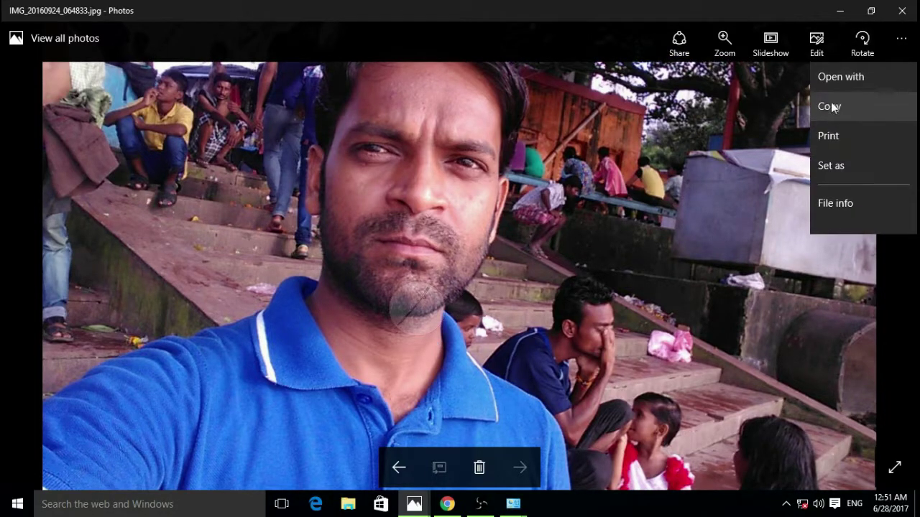
{"action": "left_click", "coordinate": [846, 79]}
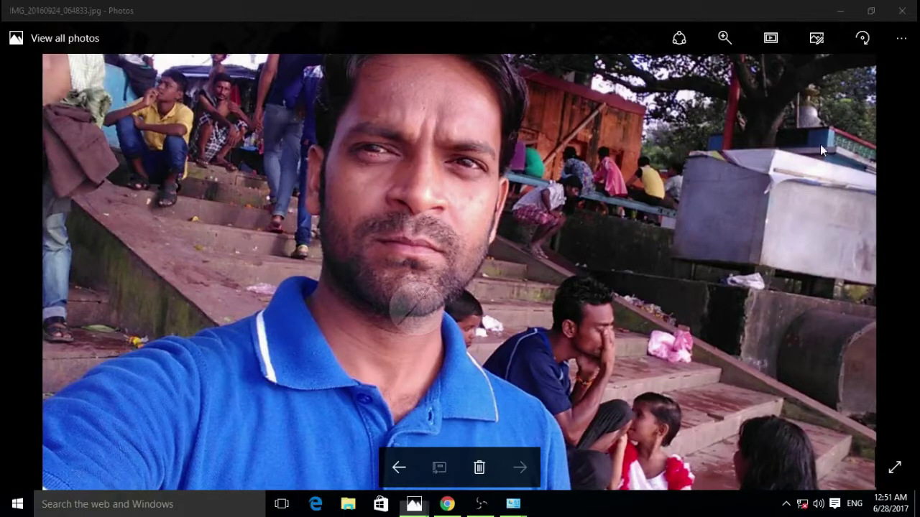
{"action": "left_click", "coordinate": [725, 214]}
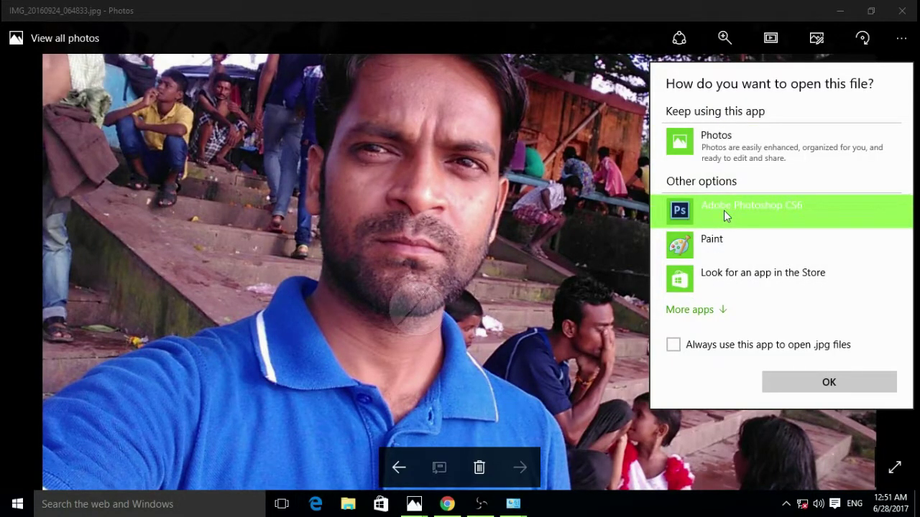
{"action": "left_click", "coordinate": [814, 383]}
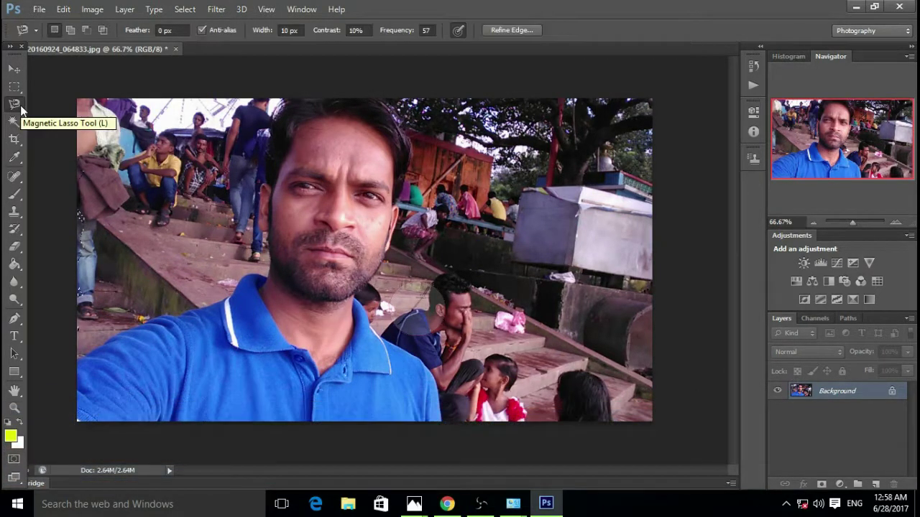
Trace a trial Magnetic Lasso outline along the shoulder, then cancel it and step backward
{"action": "left_click", "coordinate": [21, 109]}
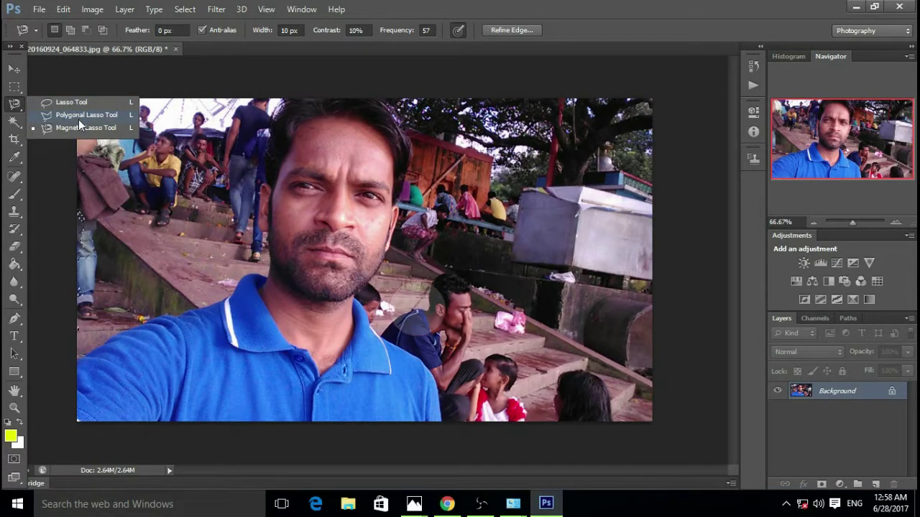
{"action": "left_click", "coordinate": [77, 357]}
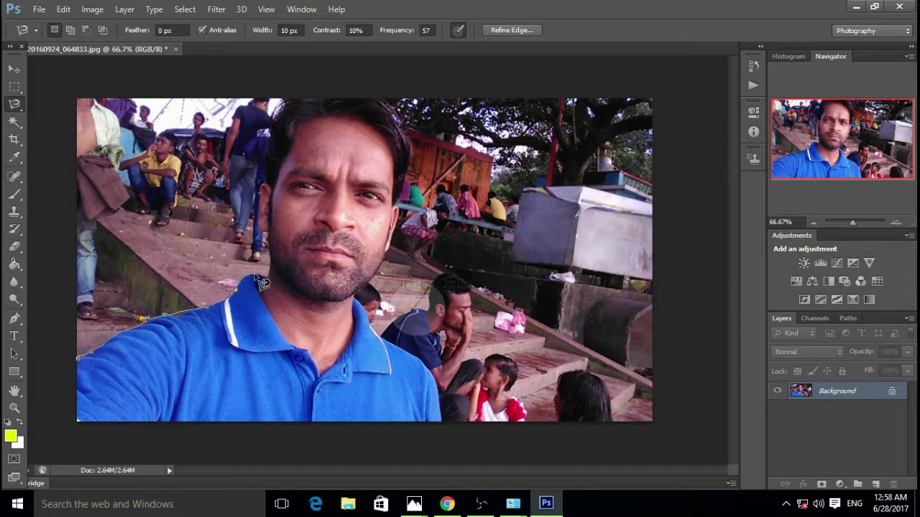
{"action": "key", "text": "BackSpace"}
{"action": "key", "text": "BackSpace"}
{"action": "key", "text": "BackSpace"}
{"action": "left_click", "coordinate": [69, 9]}
{"action": "left_click", "coordinate": [107, 39]}
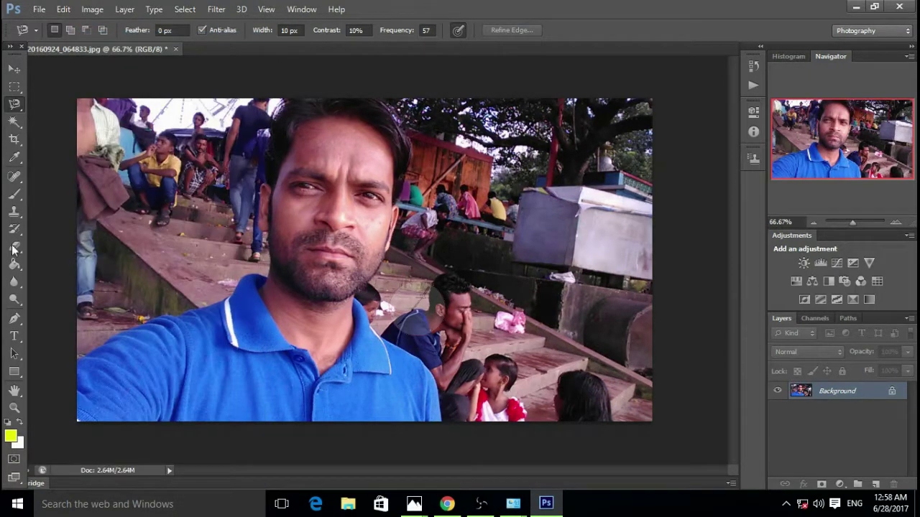
Brush a Quick Selection over the man's blue shirt and head
{"action": "left_click", "coordinate": [18, 126]}
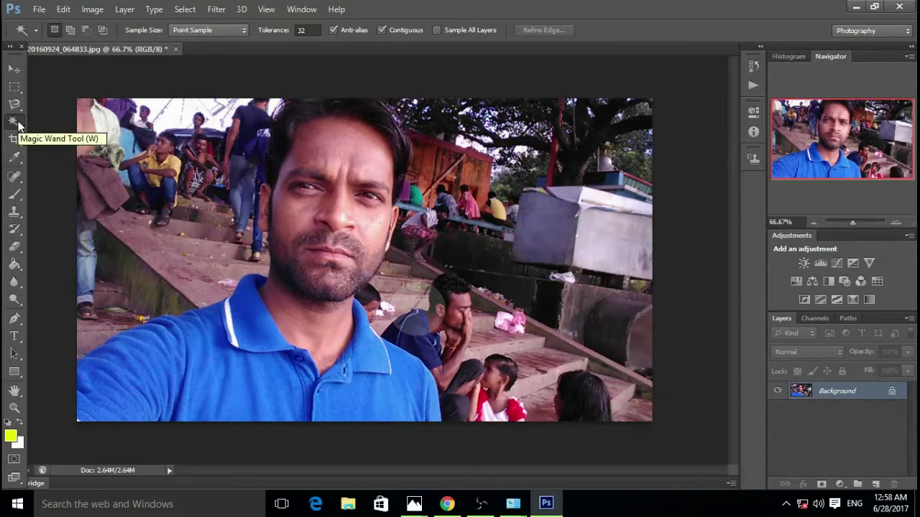
{"action": "right_click", "coordinate": [18, 126]}
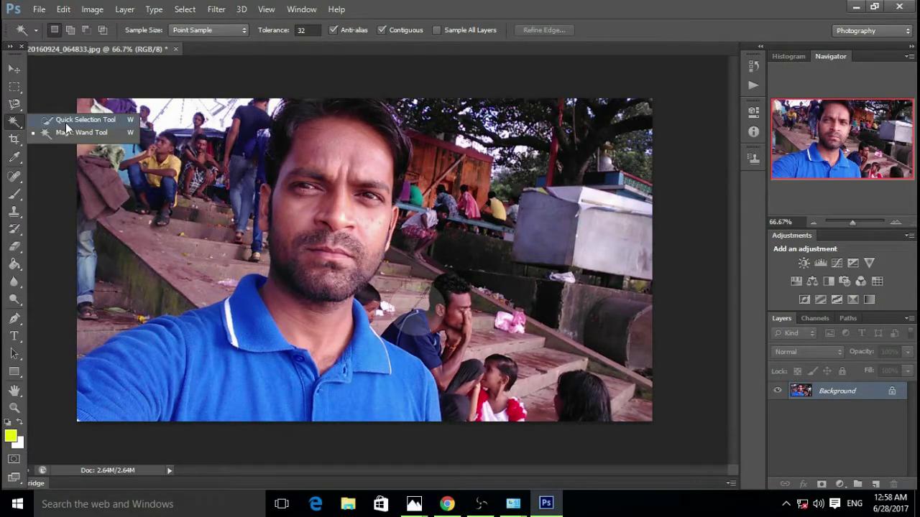
{"action": "left_click", "coordinate": [66, 120]}
{"action": "mouse_move", "coordinate": [188, 359]}
{"action": "left_mouse_down"}
{"action": "mouse_move", "coordinate": [206, 356]}
{"action": "mouse_move", "coordinate": [381, 113]}
{"action": "left_mouse_up"}
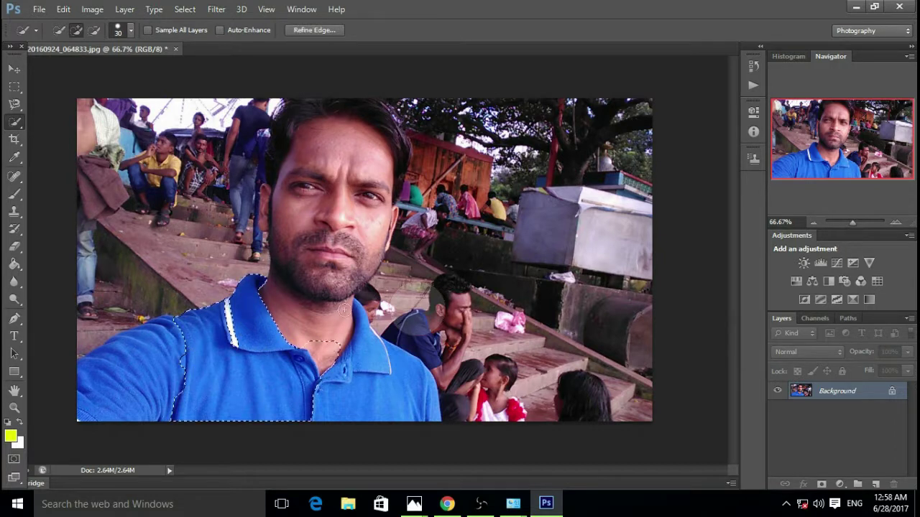
{"action": "left_click_drag", "start_coordinate": [390, 256], "coordinate": [85, 417]}
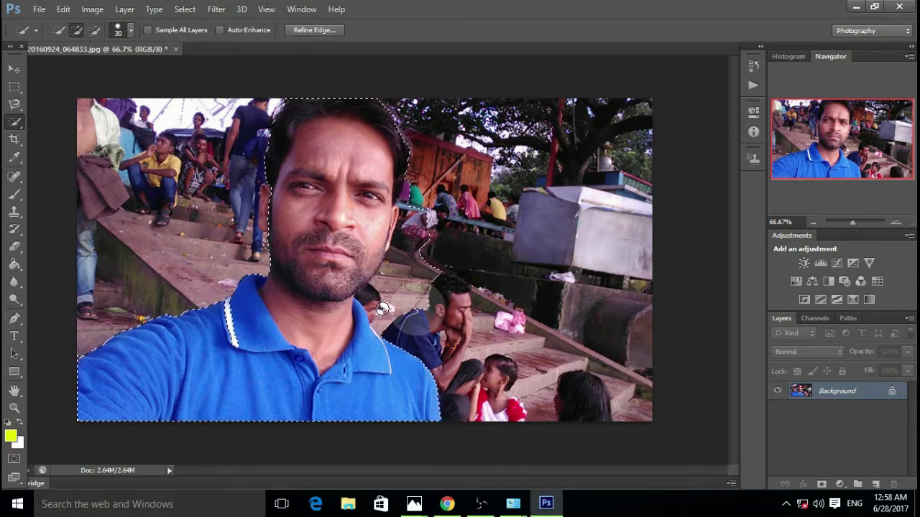
Subtract the background strip beside the neck, then return to Add to selection mode
{"action": "left_click", "coordinate": [95, 31]}
{"action": "mouse_move", "coordinate": [420, 181]}
{"action": "left_mouse_down"}
{"action": "mouse_move", "coordinate": [393, 330]}
{"action": "mouse_move", "coordinate": [386, 276]}
{"action": "left_mouse_up"}
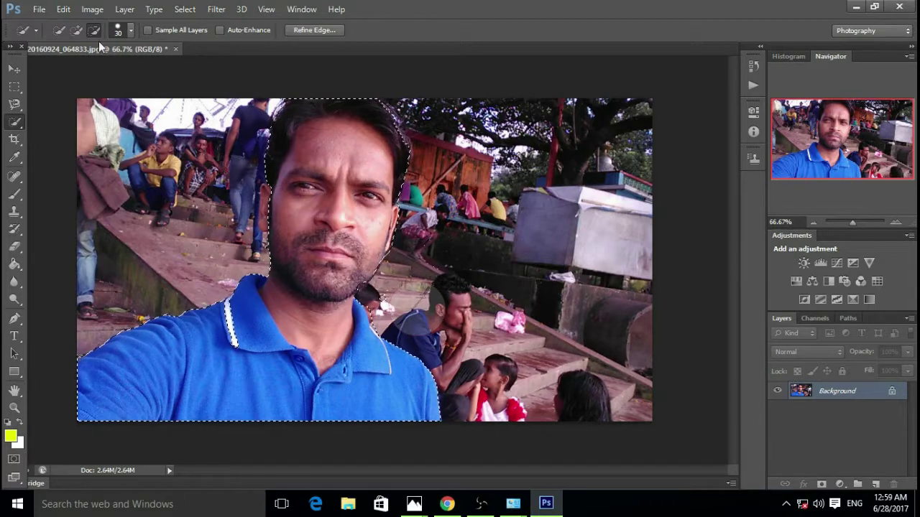
{"action": "left_click", "coordinate": [77, 29]}
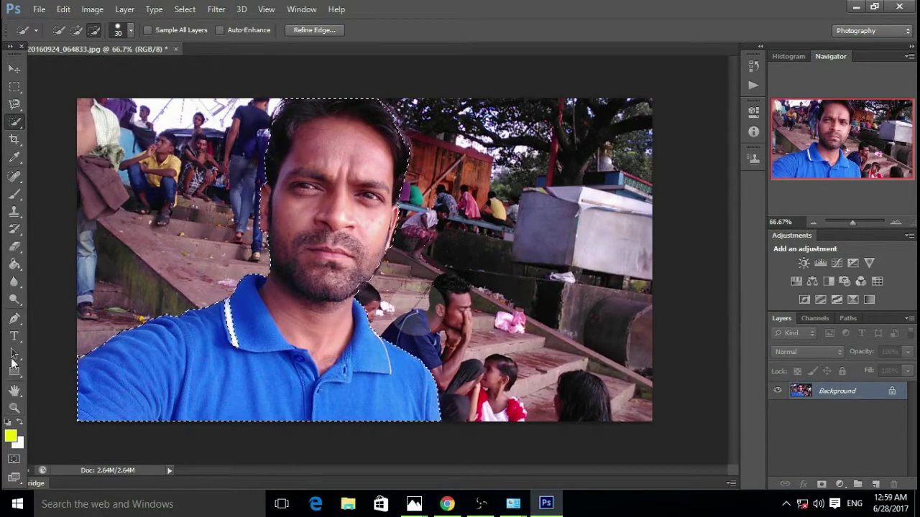
{"action": "left_click", "coordinate": [14, 407]}
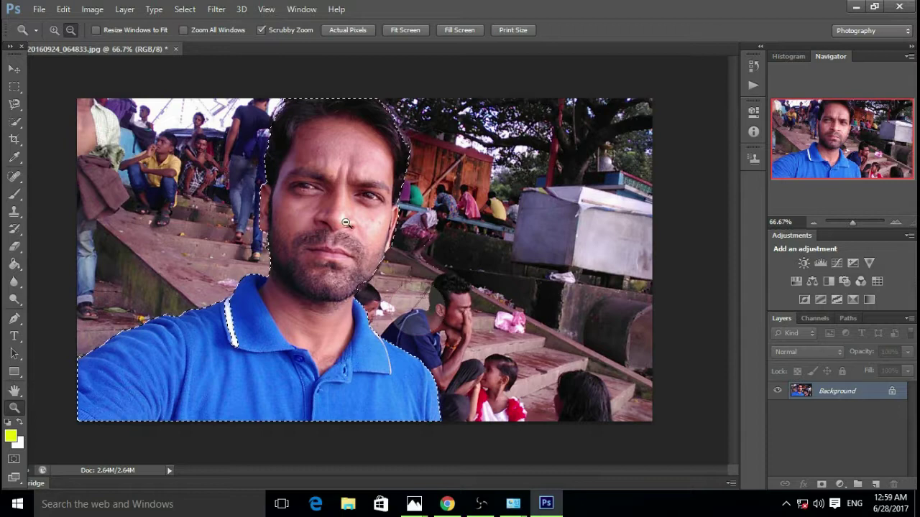
{"action": "left_click", "coordinate": [54, 30]}
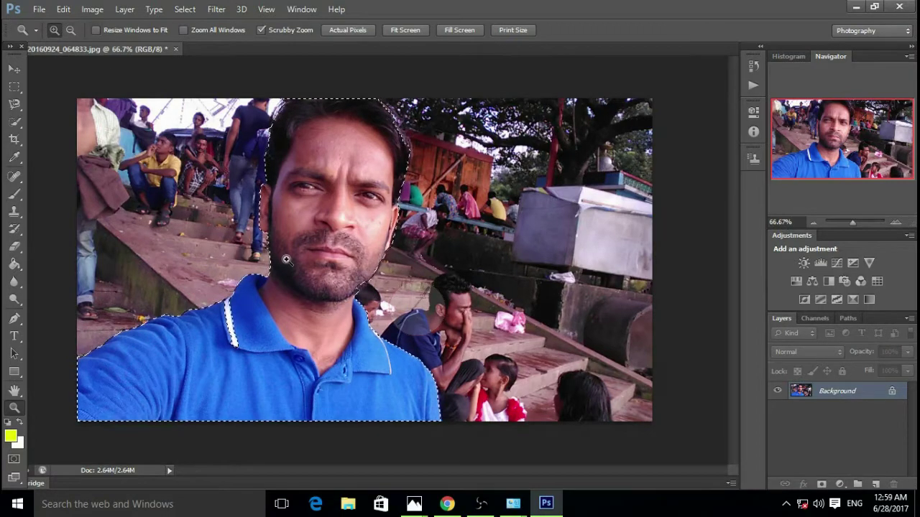
{"action": "left_click", "coordinate": [286, 259]}
{"action": "left_click", "coordinate": [333, 266]}
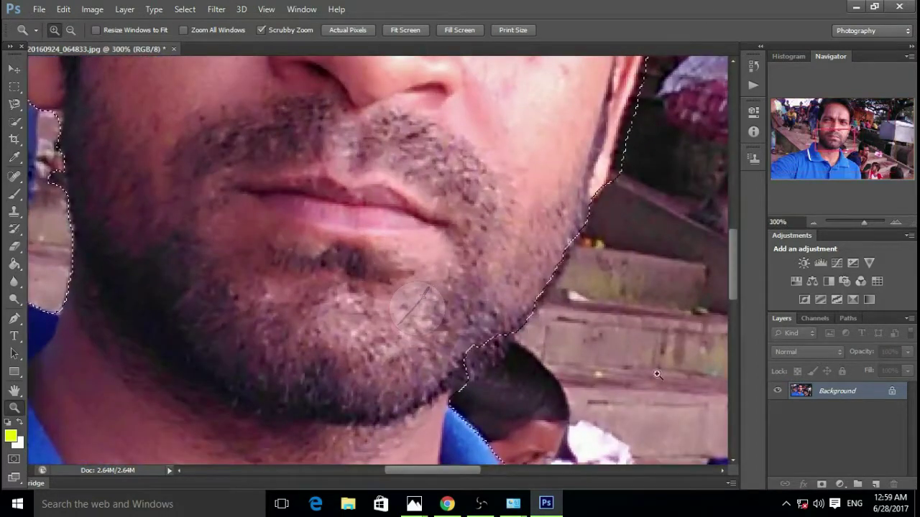
{"action": "mouse_move", "coordinate": [455, 471]}
{"action": "left_mouse_down"}
{"action": "mouse_move", "coordinate": [380, 471]}
{"action": "mouse_move", "coordinate": [409, 471]}
{"action": "left_mouse_up"}
{"action": "left_click_drag", "start_coordinate": [734, 267], "coordinate": [734, 357]}
{"action": "left_click_drag", "start_coordinate": [435, 471], "coordinate": [370, 471]}
{"action": "left_click_drag", "start_coordinate": [15, 121], "coordinate": [74, 126]}
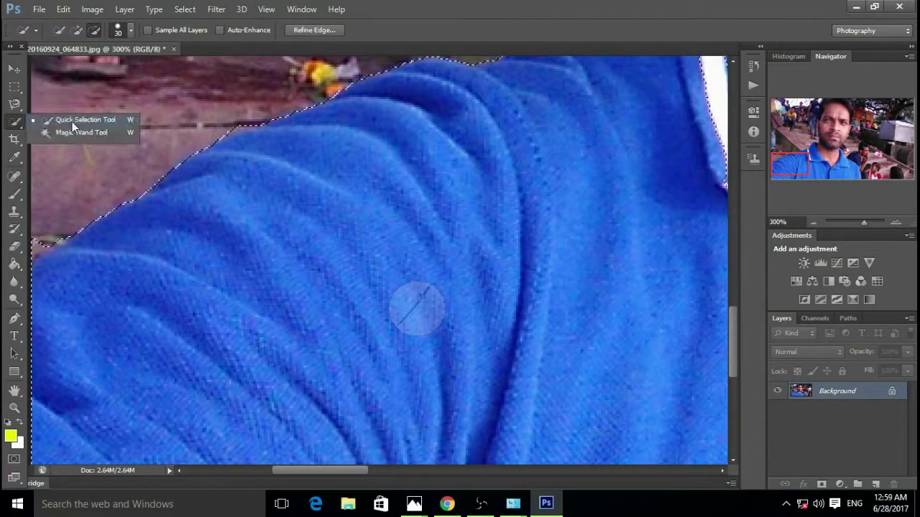
{"action": "right_click", "coordinate": [733, 398]}
{"action": "left_click_drag", "start_coordinate": [321, 471], "coordinate": [373, 471]}
{"action": "left_click_drag", "start_coordinate": [733, 341], "coordinate": [733, 298]}
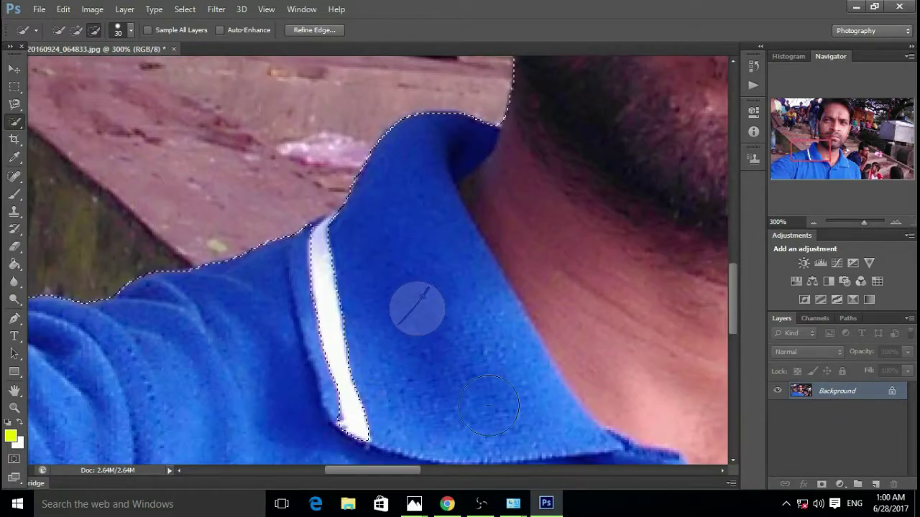
{"action": "left_click_drag", "start_coordinate": [390, 471], "coordinate": [452, 471]}
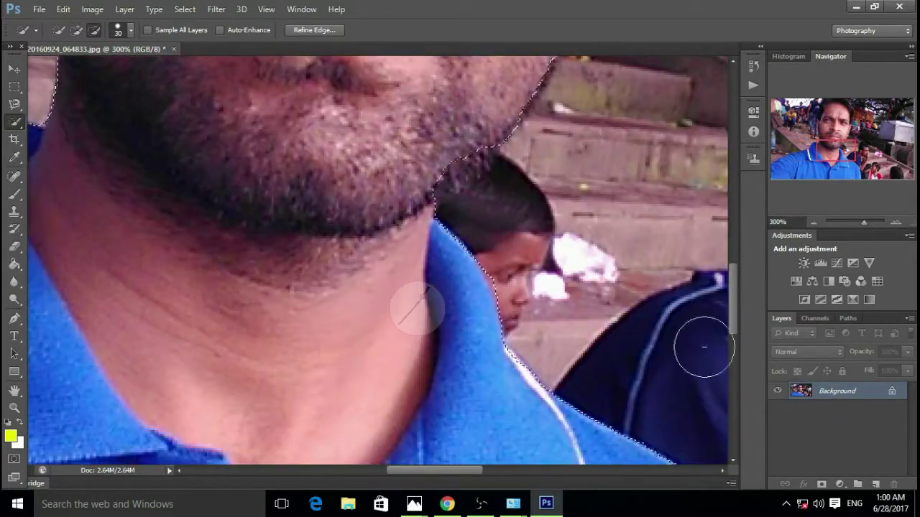
{"action": "scroll", "coordinate": [718, 356], "scroll_direction": "down", "scroll_amount": 5}
{"action": "scroll", "coordinate": [729, 330], "scroll_direction": "right", "scroll_amount": 5}
{"action": "scroll", "coordinate": [728, 331], "scroll_direction": "up", "scroll_amount": 8}
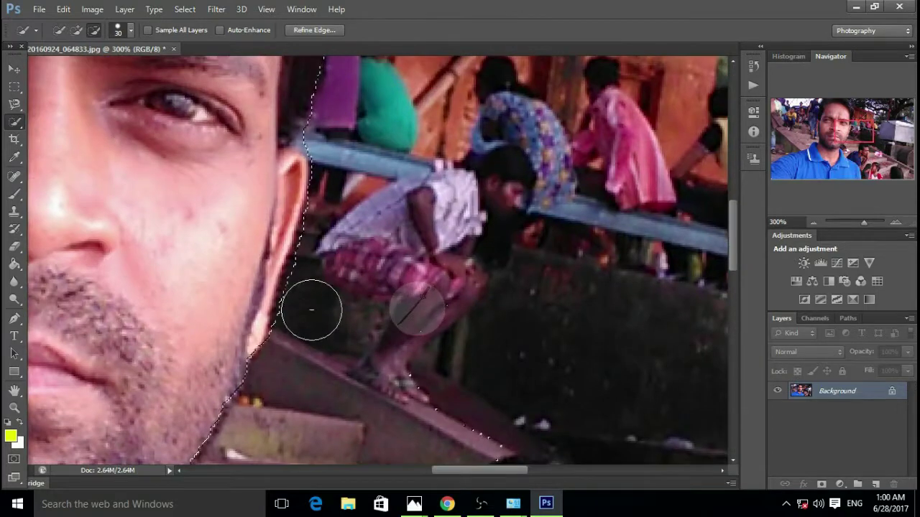
{"action": "scroll", "coordinate": [304, 322], "scroll_direction": "up", "scroll_amount": 3}
{"action": "scroll", "coordinate": [304, 322], "scroll_direction": "up", "scroll_amount": 4}
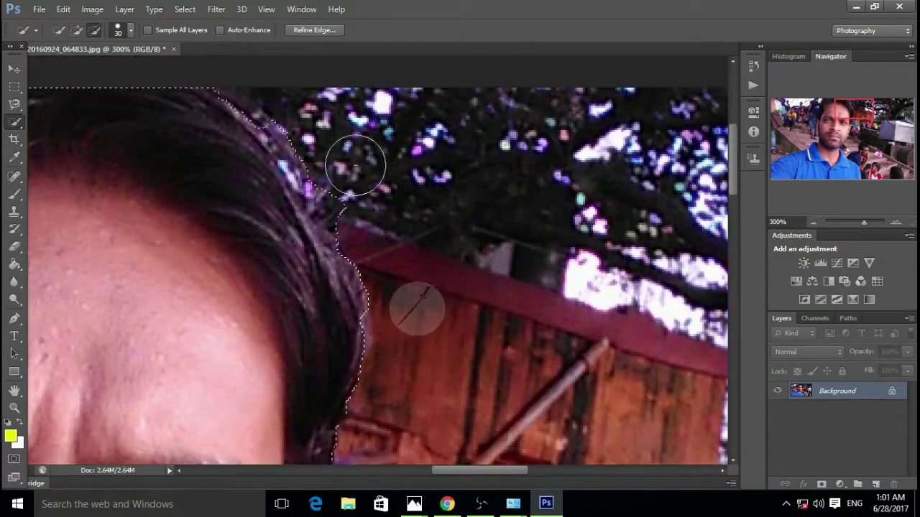
{"action": "scroll", "coordinate": [360, 161], "scroll_direction": "down", "scroll_amount": 5}
{"action": "scroll", "coordinate": [216, 288], "scroll_direction": "left", "scroll_amount": 3}
{"action": "left_click", "coordinate": [18, 410]}
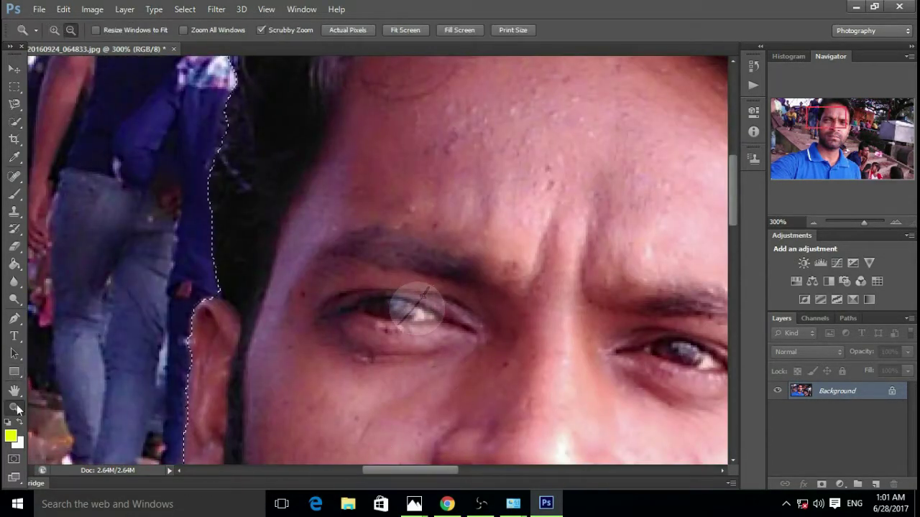
{"action": "key", "text": "ctrl+minus"}
{"action": "key", "text": "ctrl+minus"}
{"action": "key", "text": "ctrl+minus"}
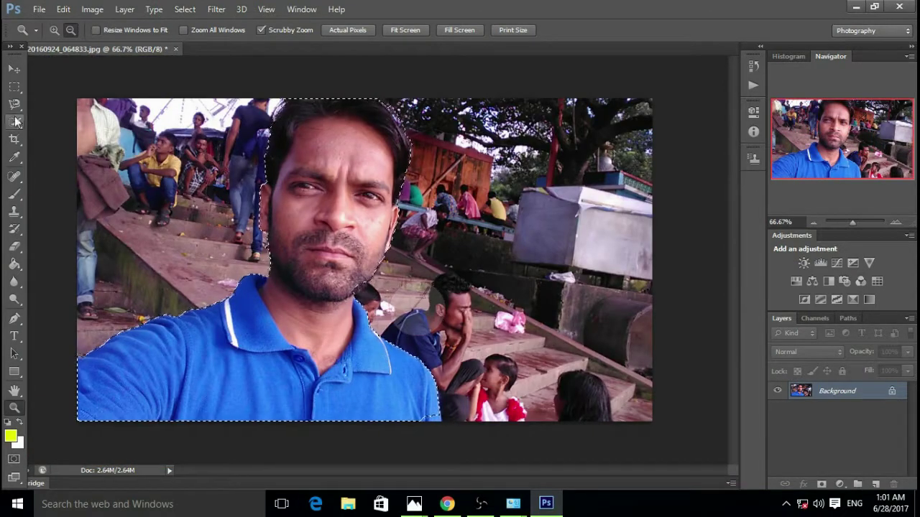
{"action": "left_click", "coordinate": [16, 122]}
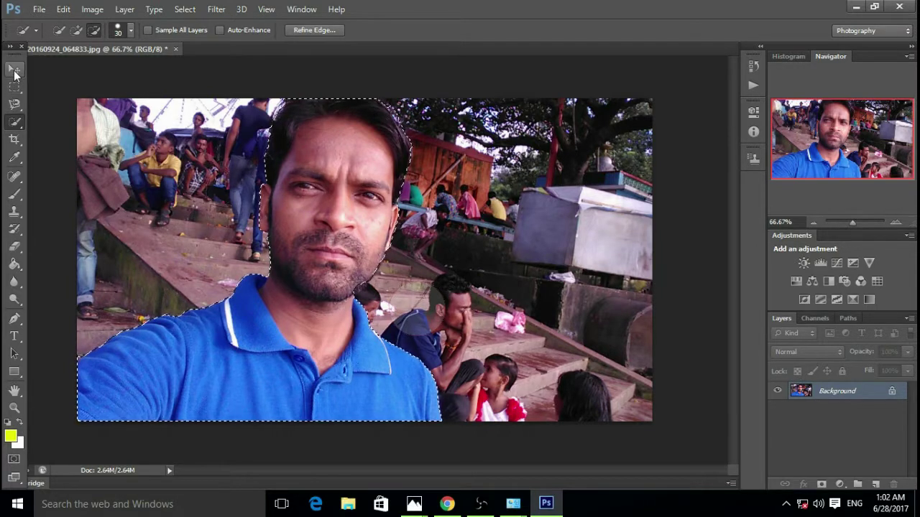
{"action": "left_click", "coordinate": [15, 70]}
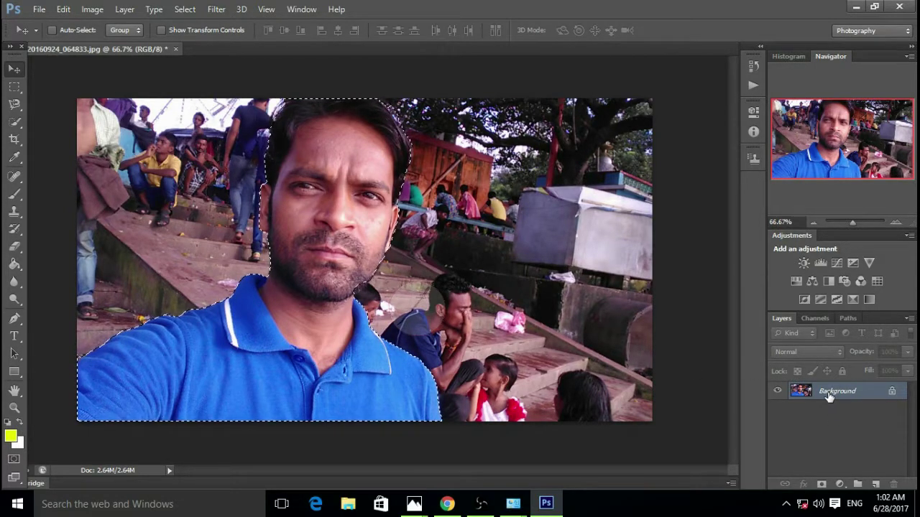
{"action": "left_click_drag", "start_coordinate": [829, 397], "coordinate": [822, 397]}
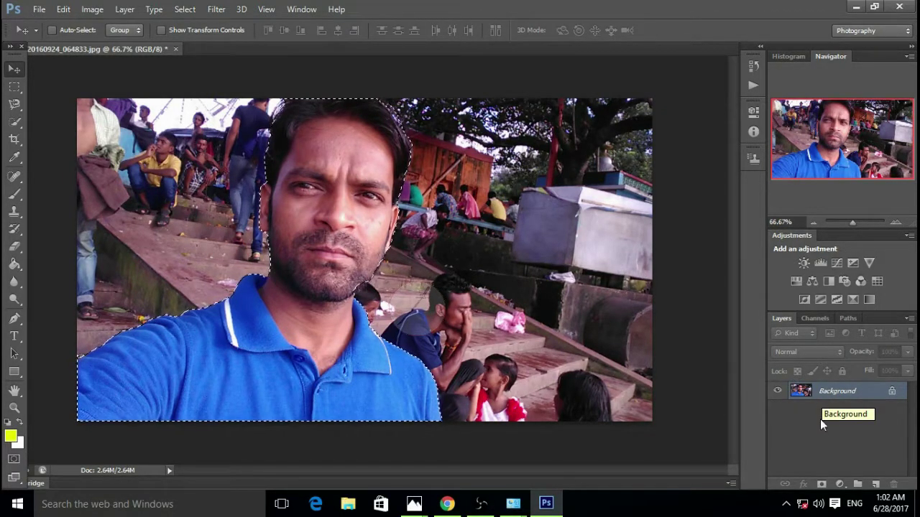
Create a new empty layer named Layer 1 via Layer > New > Layer
{"action": "left_click", "coordinate": [125, 10]}
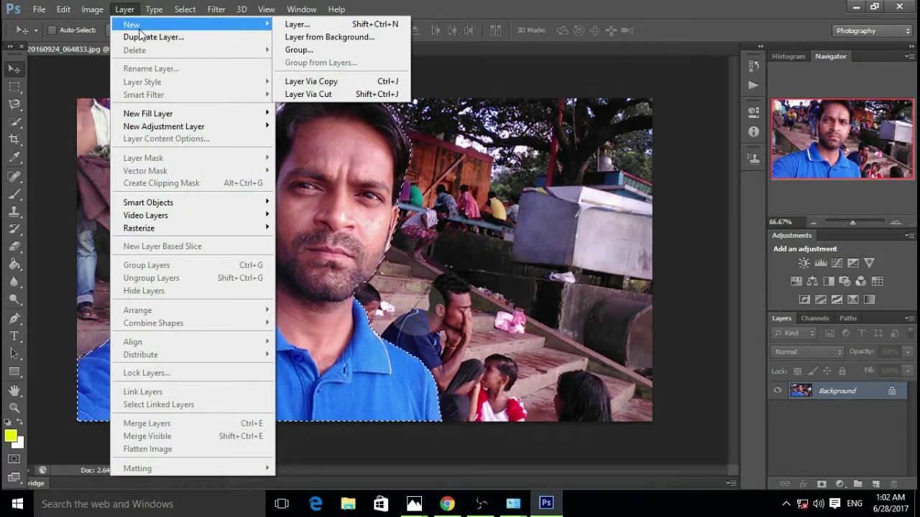
{"action": "left_click", "coordinate": [315, 27]}
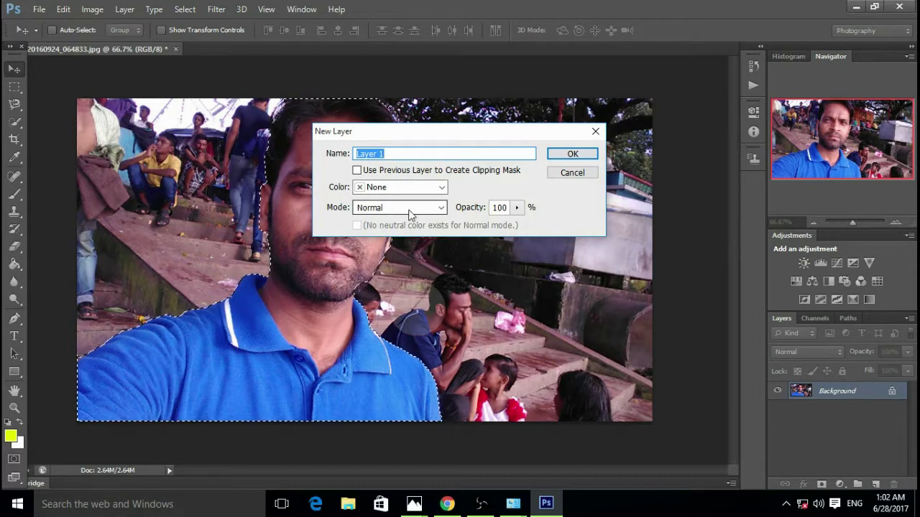
{"action": "left_click", "coordinate": [572, 157]}
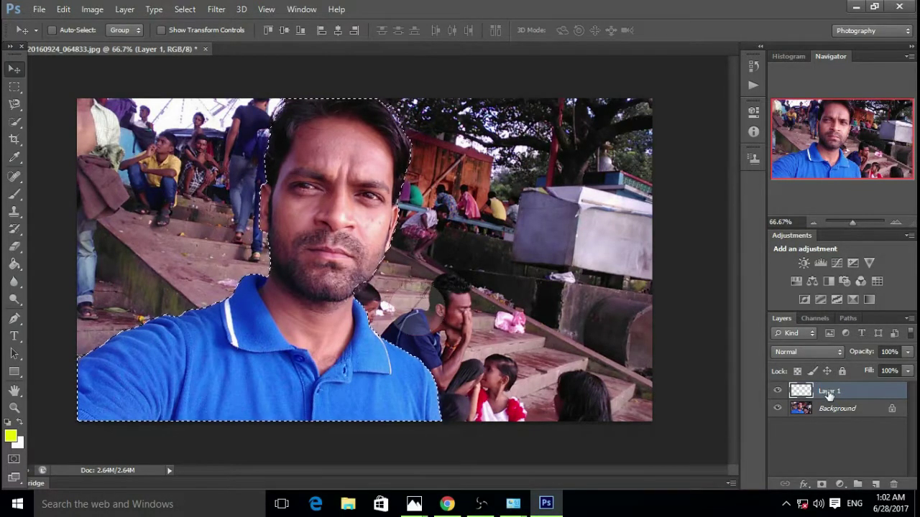
Copy the selected man onto his own layer and hide the Background layer
{"action": "key", "text": "ctrl+alt+shift+e"}
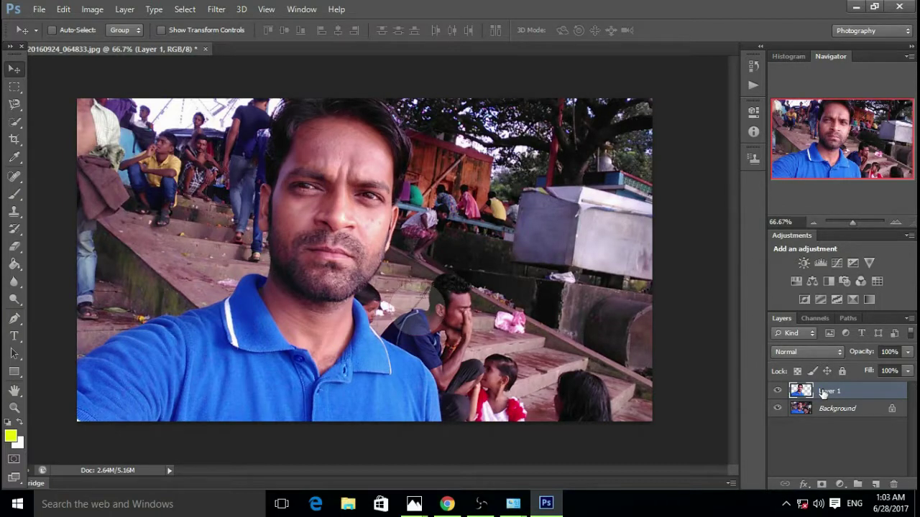
{"action": "left_click", "coordinate": [826, 411]}
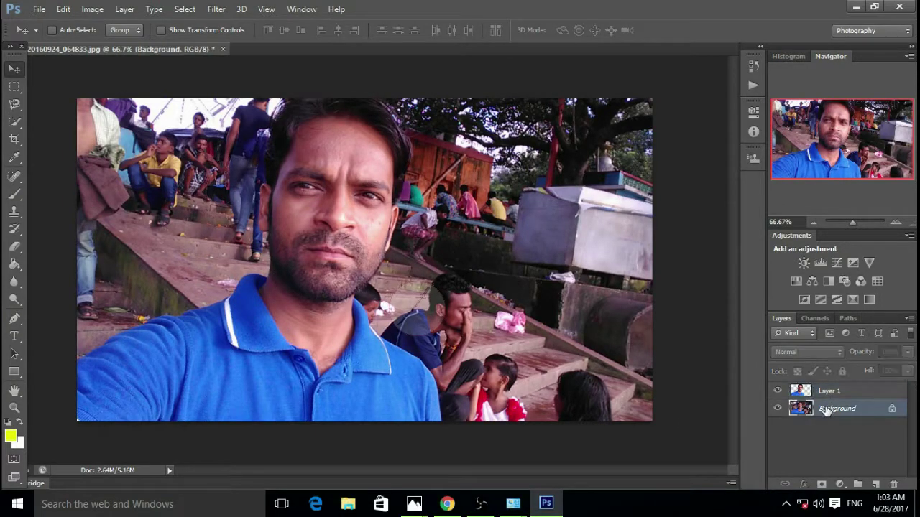
{"action": "left_click", "coordinate": [777, 409]}
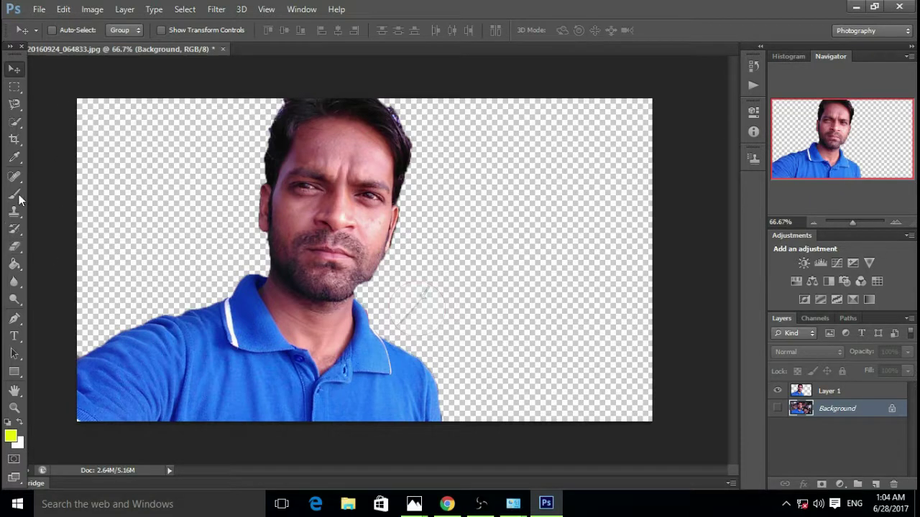
{"action": "left_click", "coordinate": [17, 248]}
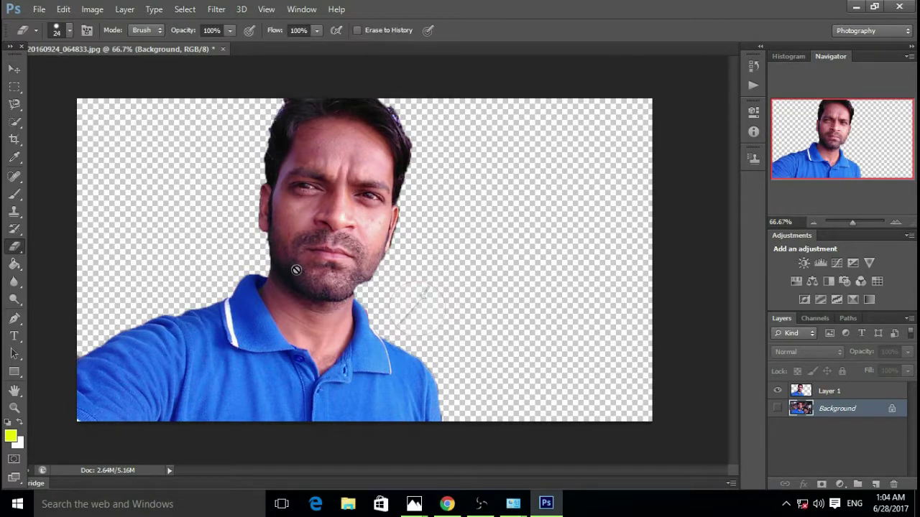
{"action": "left_click", "coordinate": [820, 392]}
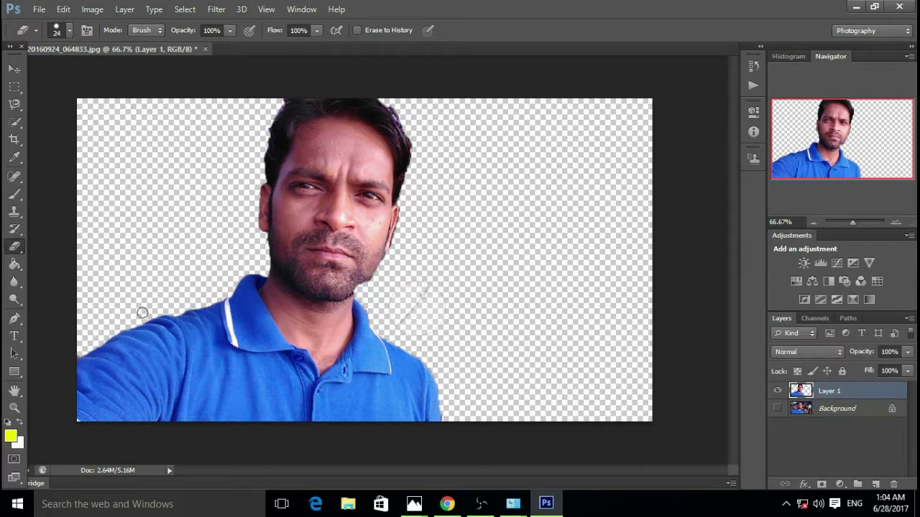
{"action": "left_click", "coordinate": [14, 409]}
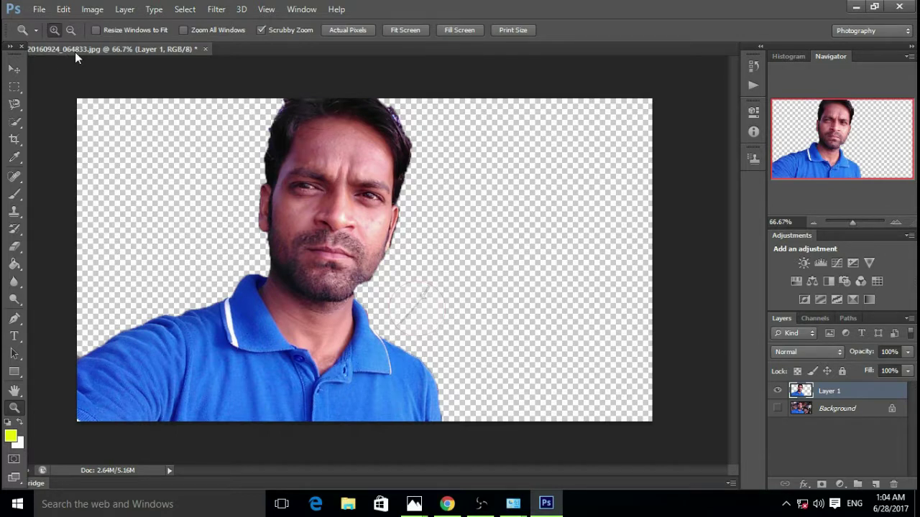
{"action": "left_click", "coordinate": [192, 298]}
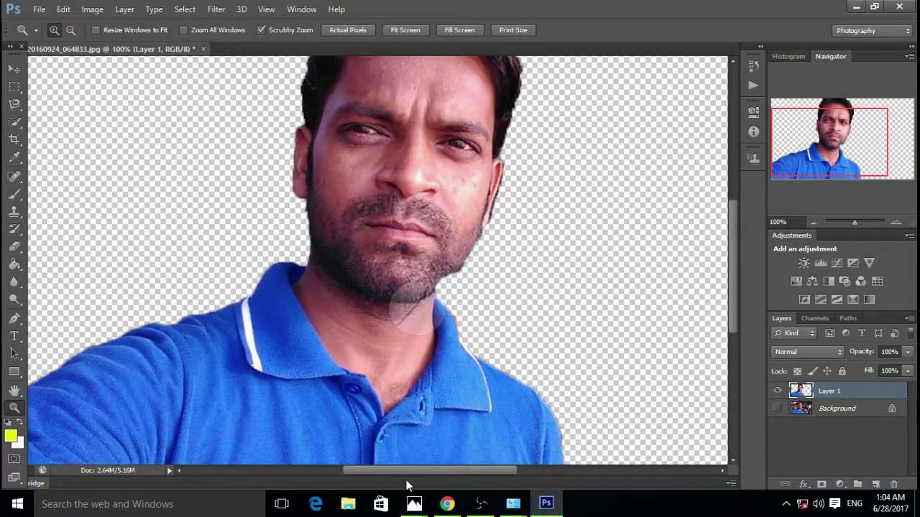
{"action": "left_click_drag", "start_coordinate": [385, 471], "coordinate": [344, 473]}
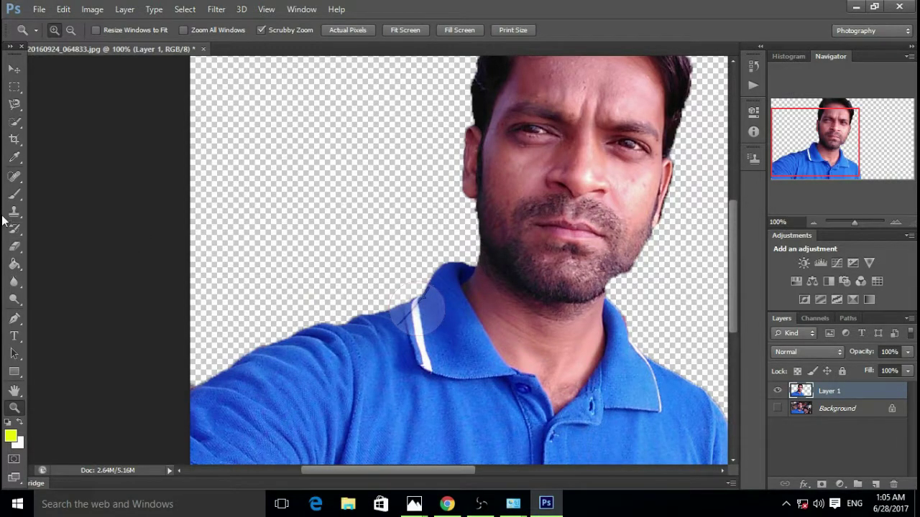
{"action": "left_click", "coordinate": [14, 245]}
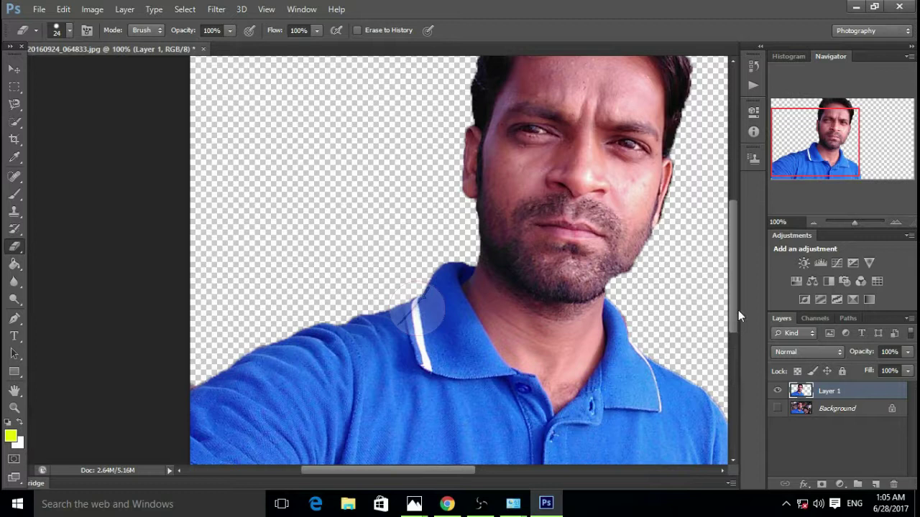
{"action": "left_click_drag", "start_coordinate": [734, 310], "coordinate": [725, 266]}
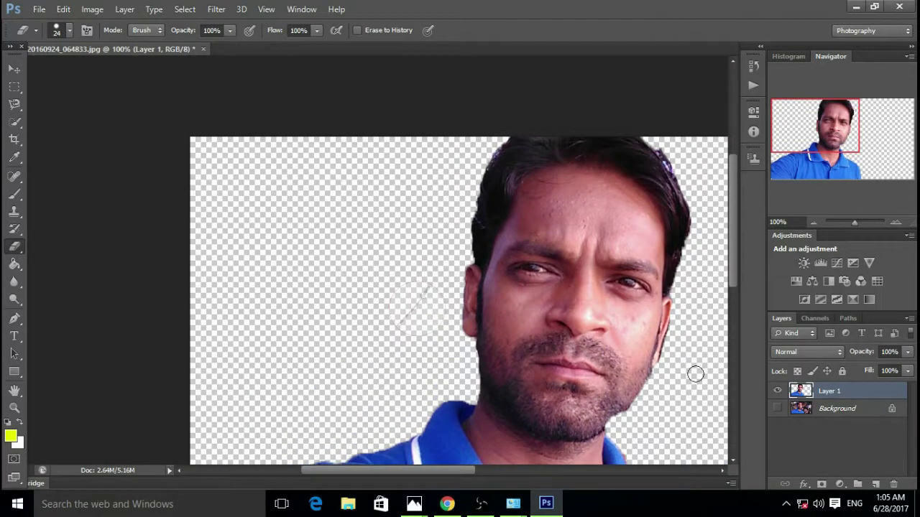
{"action": "left_click_drag", "start_coordinate": [733, 250], "coordinate": [735, 271]}
{"action": "right_click", "coordinate": [735, 271]}
{"action": "left_click", "coordinate": [767, 315]}
{"action": "key", "text": "z"}
{"action": "key", "text": "ctrl+0"}
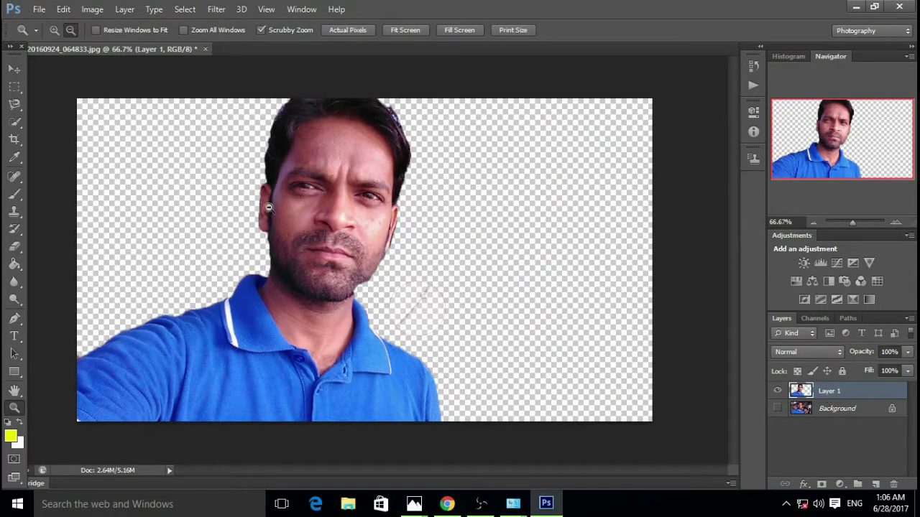
Enable a Stroke effect in Layer 1's Blending Options
{"action": "left_click", "coordinate": [14, 69]}
{"action": "right_click", "coordinate": [826, 391]}
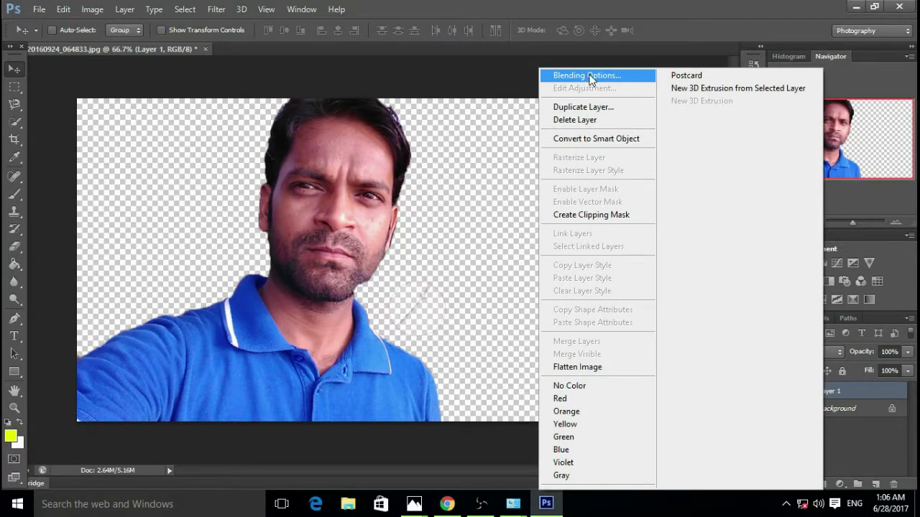
{"action": "left_click", "coordinate": [590, 76]}
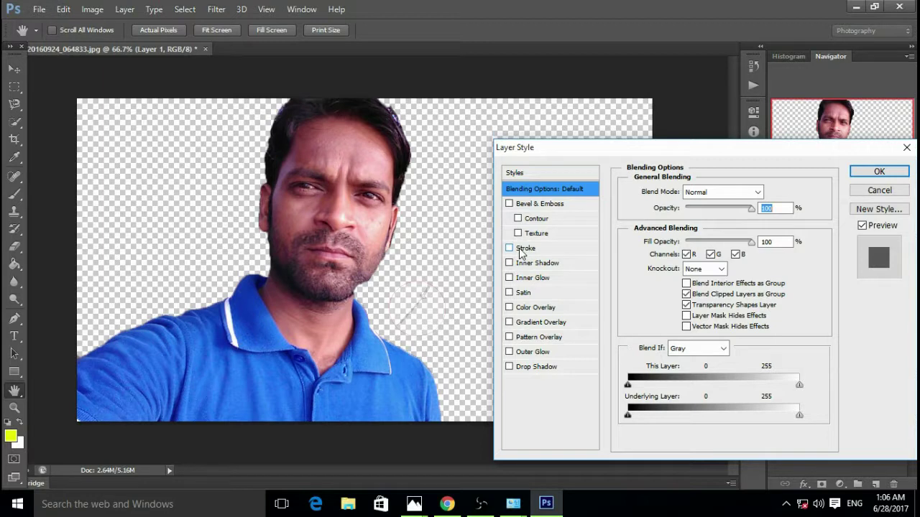
{"action": "left_click", "coordinate": [519, 250]}
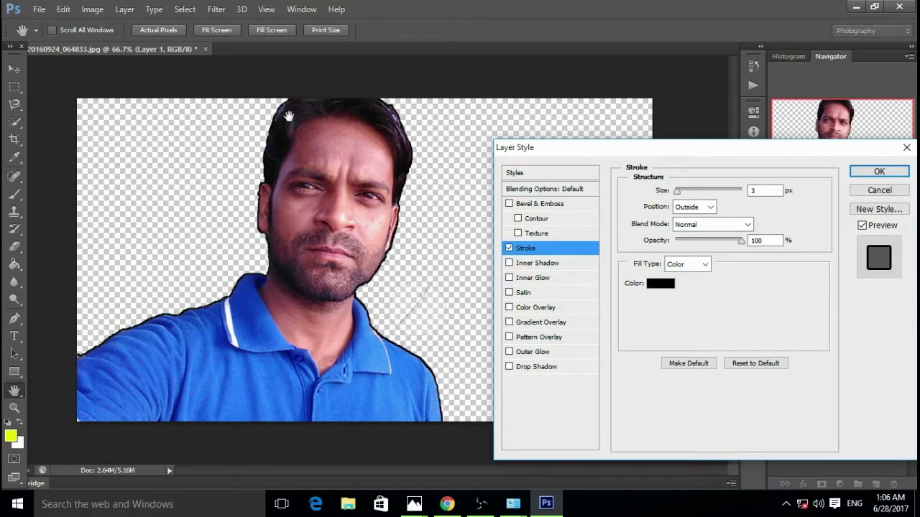
Set the stroke colour to white in the colour picker
{"action": "left_click", "coordinate": [660, 284]}
{"action": "left_click", "coordinate": [692, 266]}
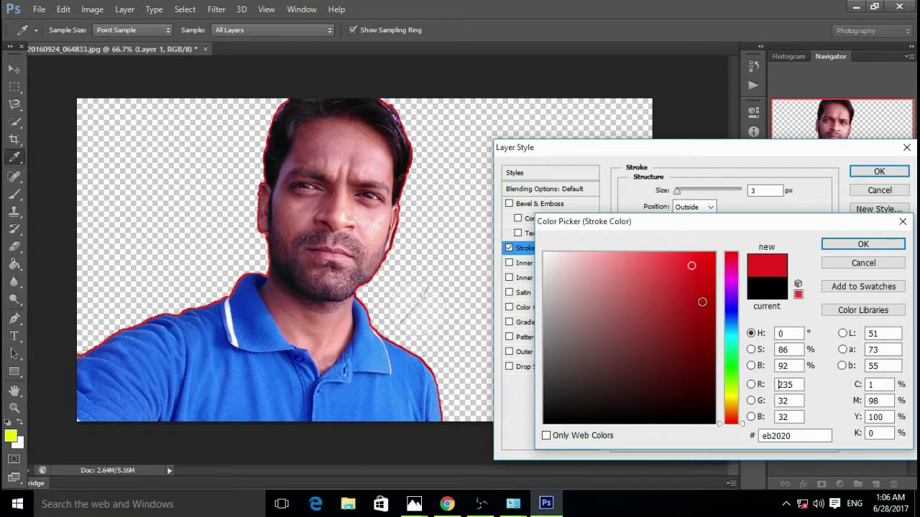
{"action": "left_click", "coordinate": [730, 371]}
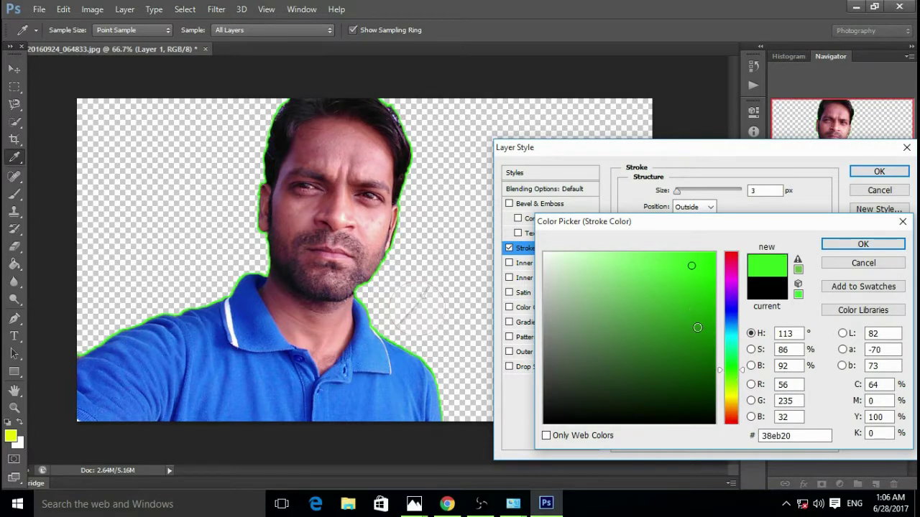
{"action": "left_click", "coordinate": [698, 271]}
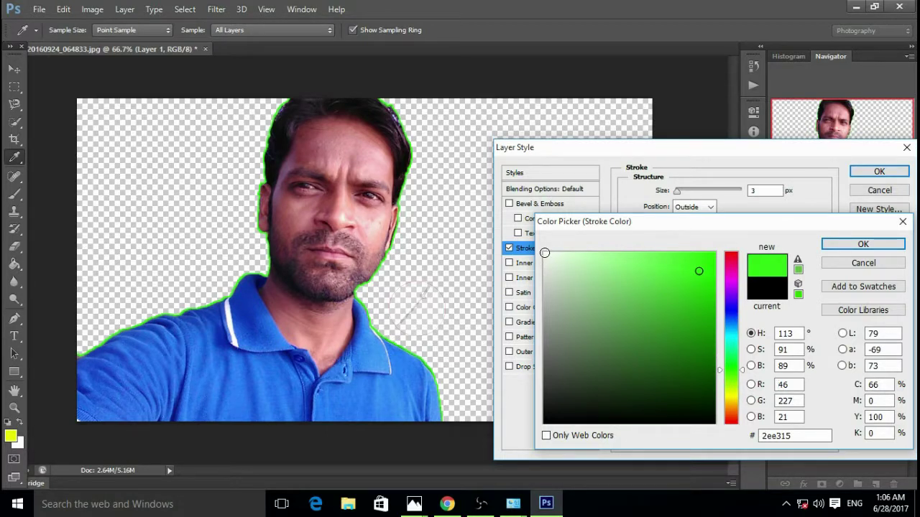
{"action": "left_click", "coordinate": [545, 253]}
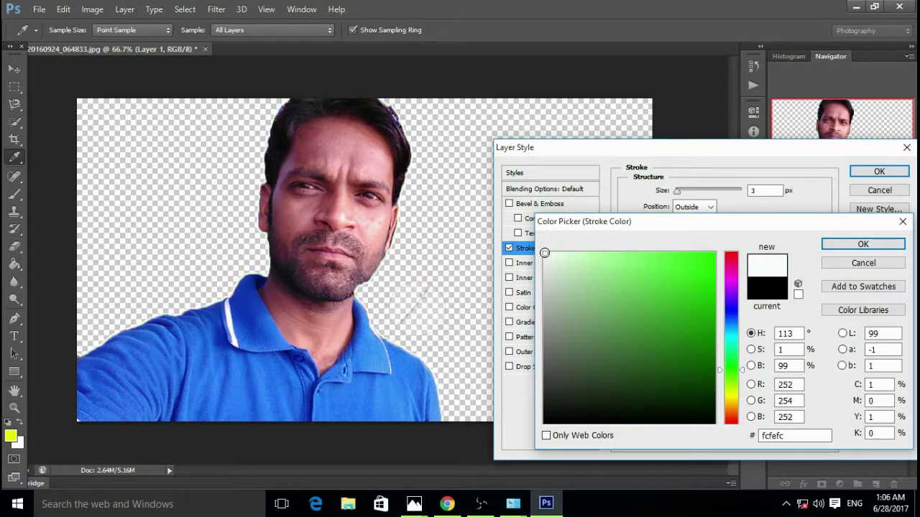
{"action": "left_click", "coordinate": [855, 245]}
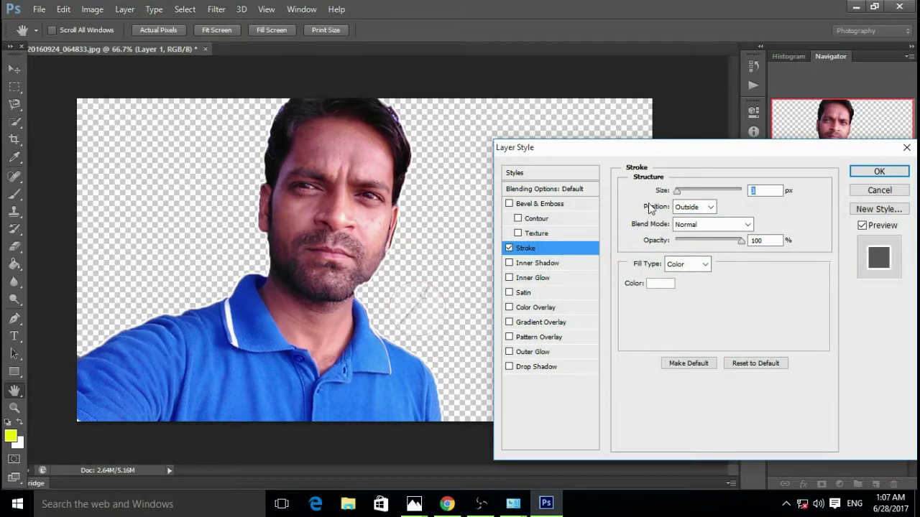
Set the stroke size to about 3 px and apply the style
{"action": "mouse_move", "coordinate": [678, 192]}
{"action": "left_mouse_down"}
{"action": "mouse_move", "coordinate": [708, 192]}
{"action": "mouse_move", "coordinate": [682, 194]}
{"action": "left_mouse_up"}
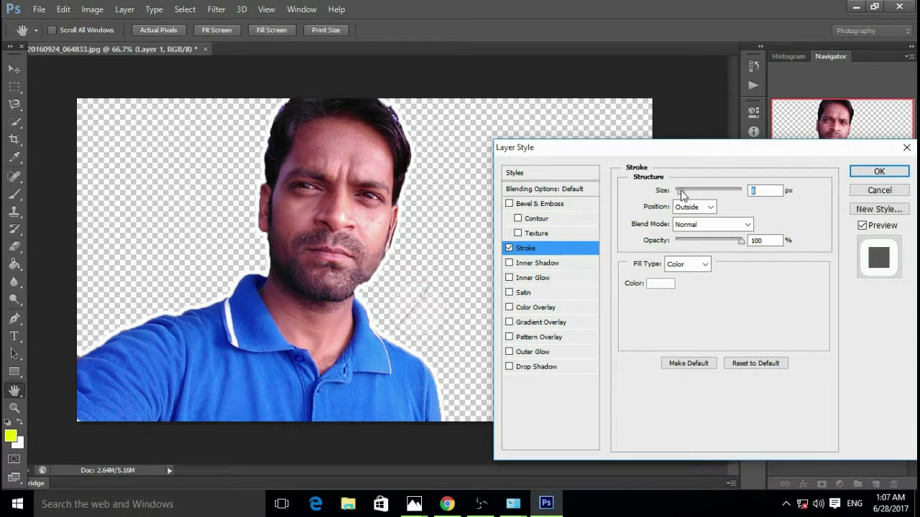
{"action": "left_click_drag", "start_coordinate": [684, 195], "coordinate": [680, 194]}
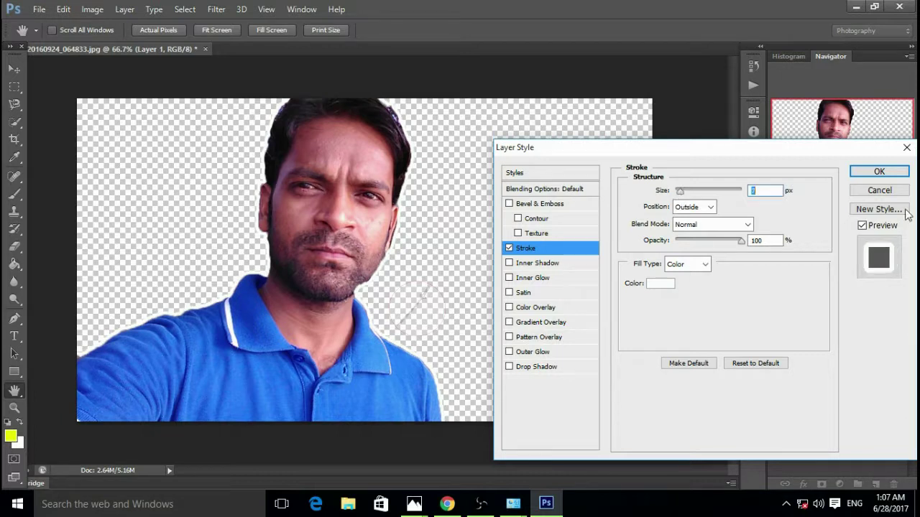
{"action": "left_click", "coordinate": [878, 171]}
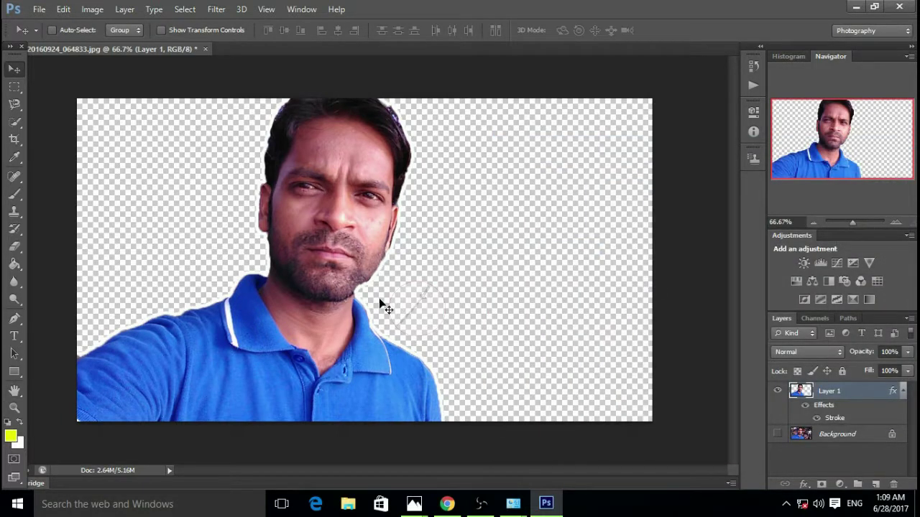
Save as PNG IMG_20160924_064833.png on the Desktop, then close the image without saving again
{"action": "left_click", "coordinate": [36, 9]}
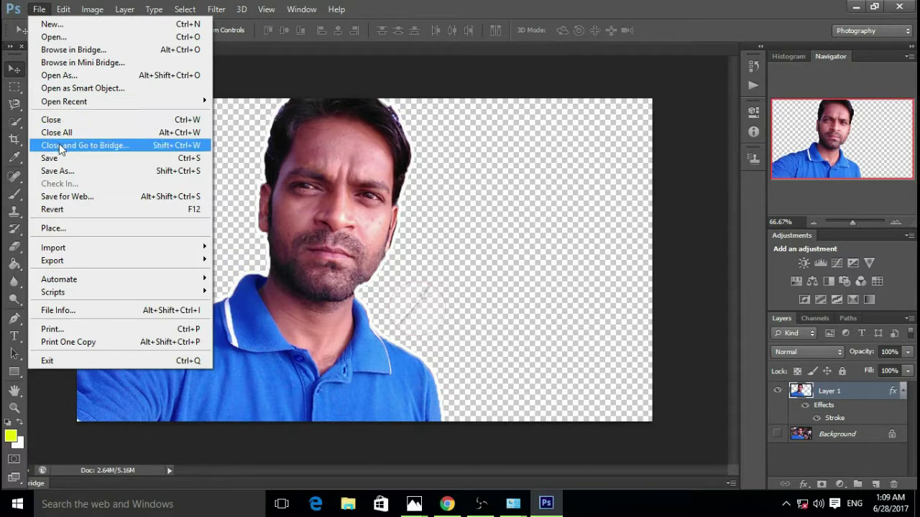
{"action": "left_click", "coordinate": [65, 171]}
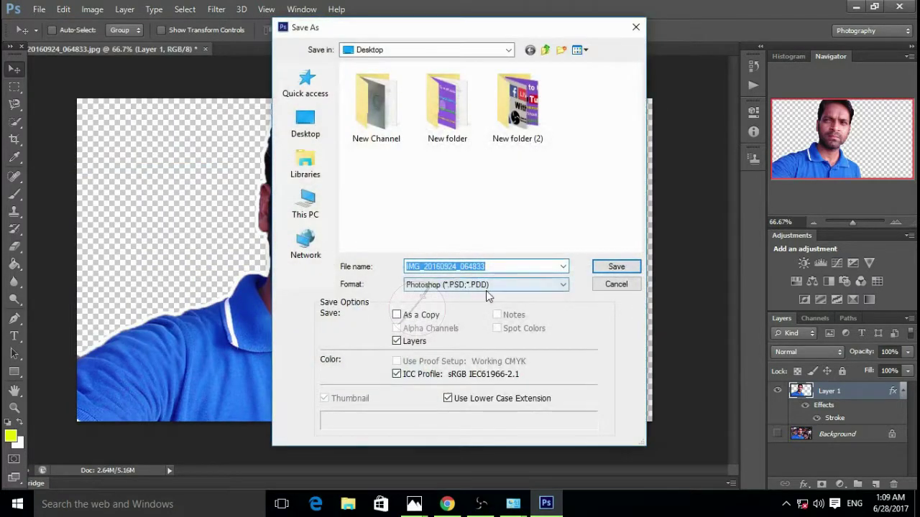
{"action": "left_click", "coordinate": [493, 285]}
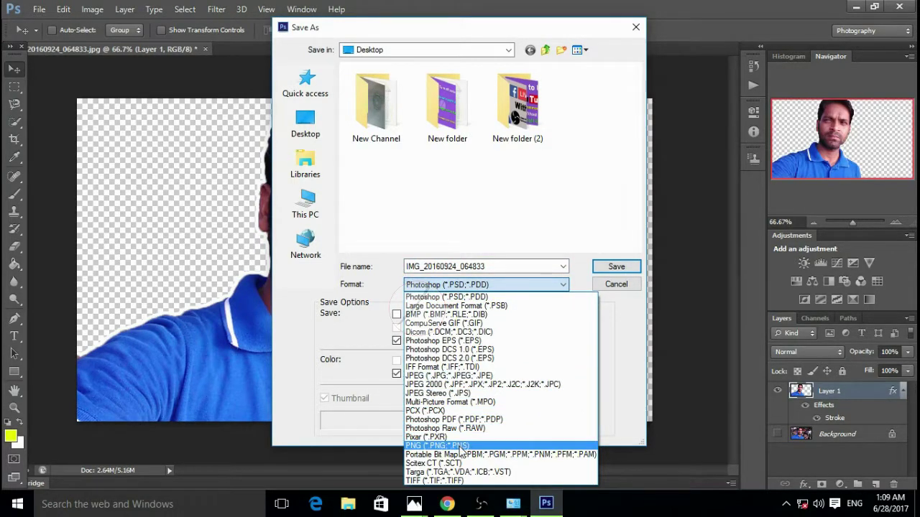
{"action": "left_click", "coordinate": [460, 446]}
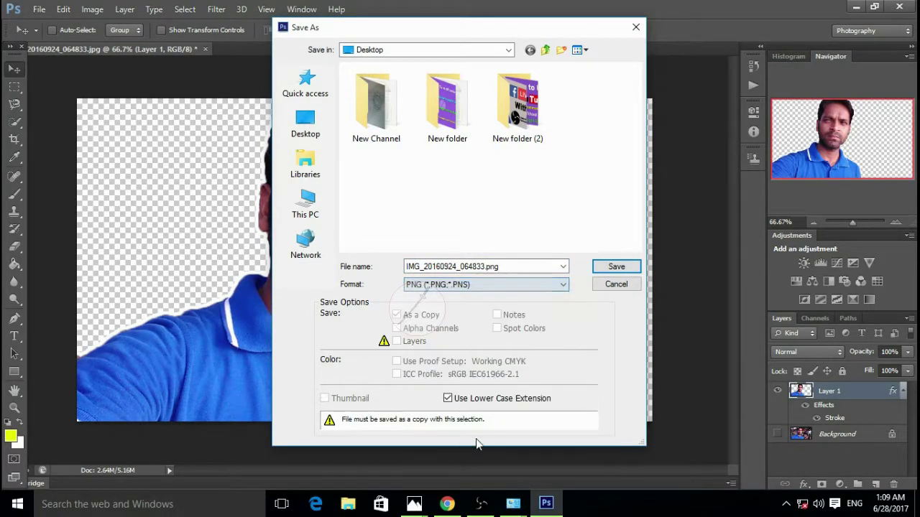
{"action": "left_click", "coordinate": [493, 286]}
{"action": "left_click", "coordinate": [521, 287]}
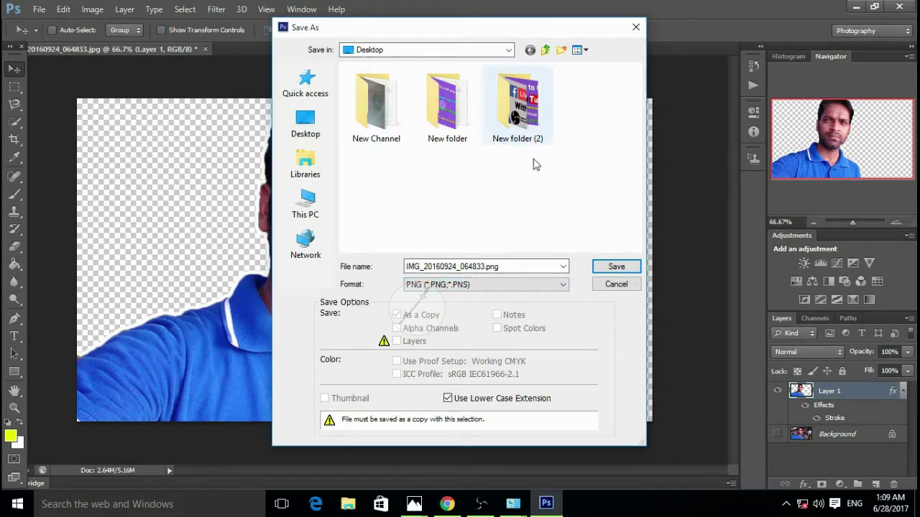
{"action": "left_click", "coordinate": [620, 268]}
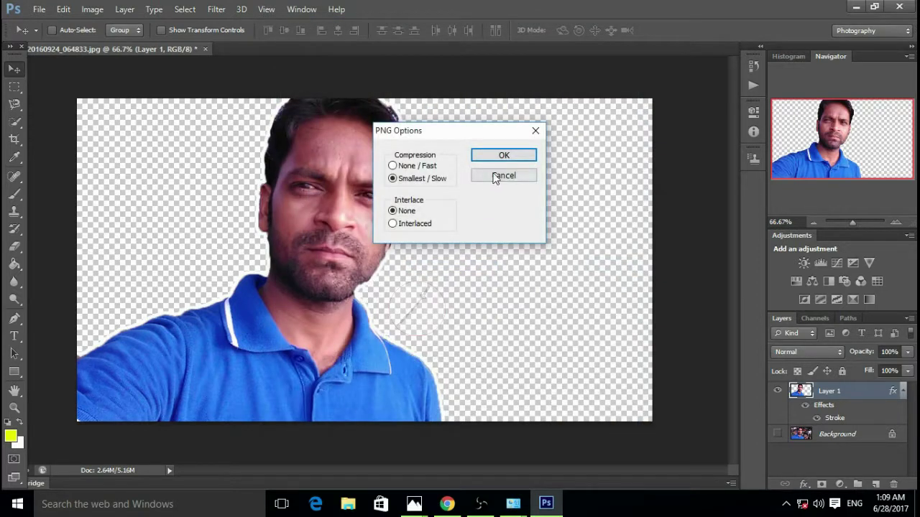
{"action": "left_click", "coordinate": [494, 156]}
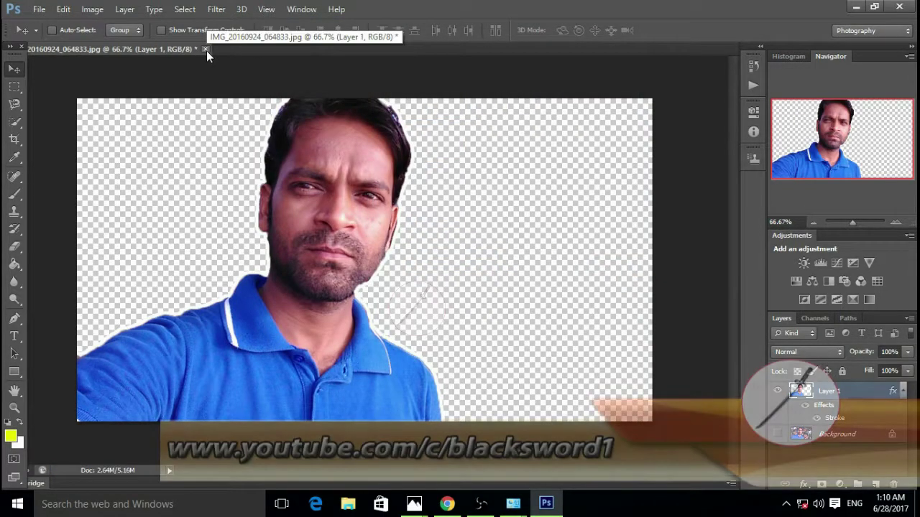
{"action": "left_click", "coordinate": [205, 50]}
{"action": "left_click", "coordinate": [511, 198]}
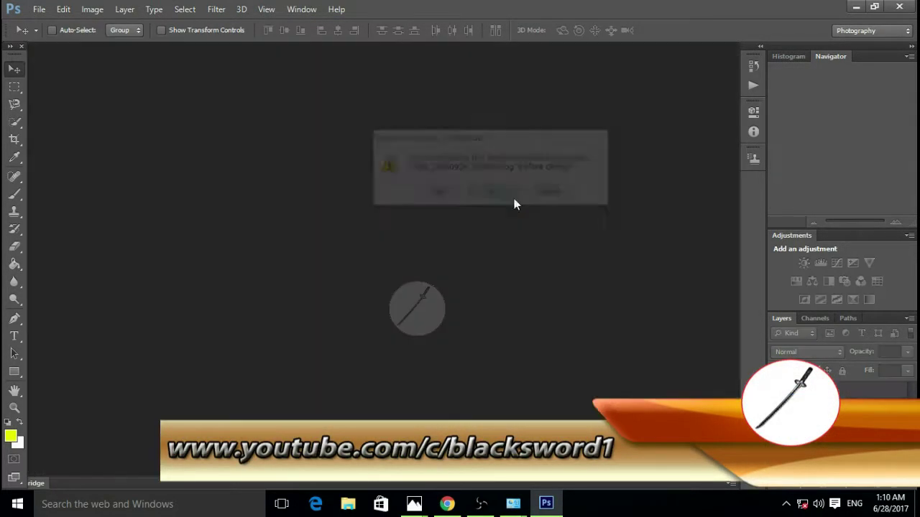
Open the leather texture photo 243.jpg from Windows Photos in Adobe Photoshop CS6
{"action": "left_click", "coordinate": [856, 7]}
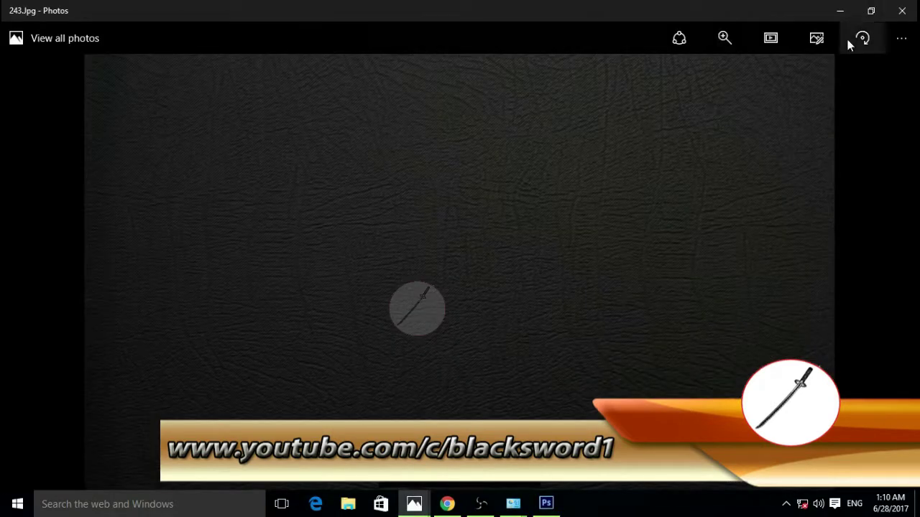
{"action": "left_click", "coordinate": [900, 39]}
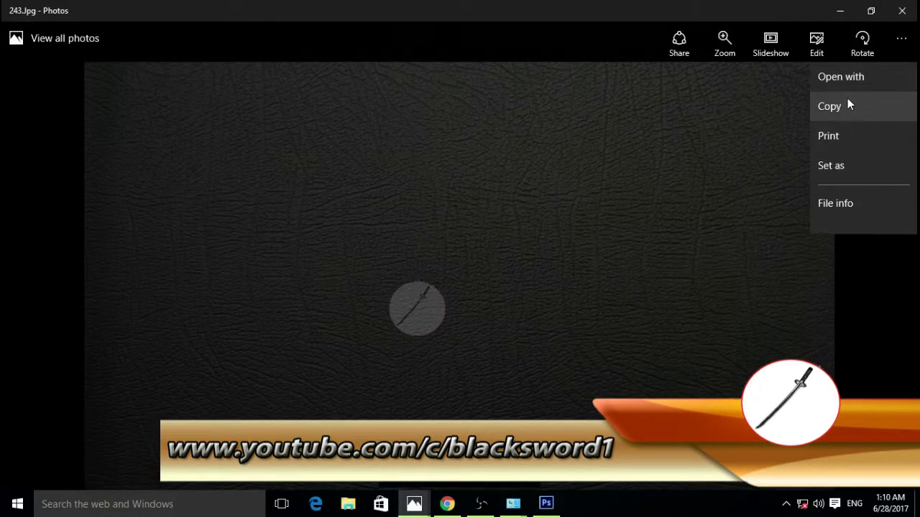
{"action": "left_click", "coordinate": [851, 80]}
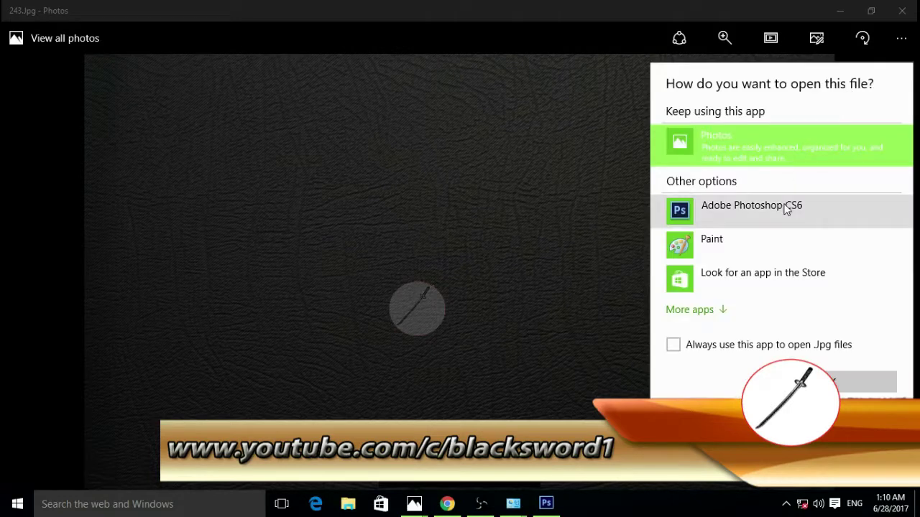
{"action": "left_click", "coordinate": [787, 208]}
{"action": "left_click", "coordinate": [859, 382]}
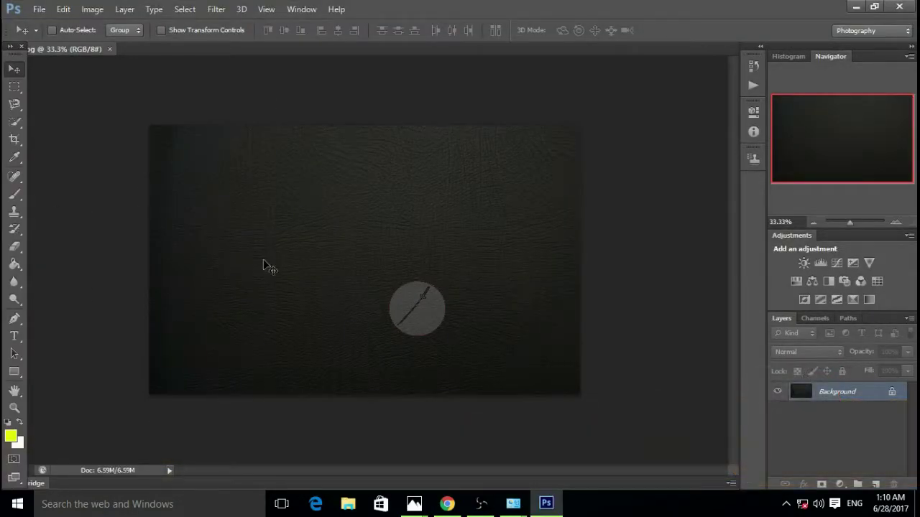
Place the IMG_20160924_064833 cut-out PNG onto the leather background
{"action": "left_click", "coordinate": [39, 9]}
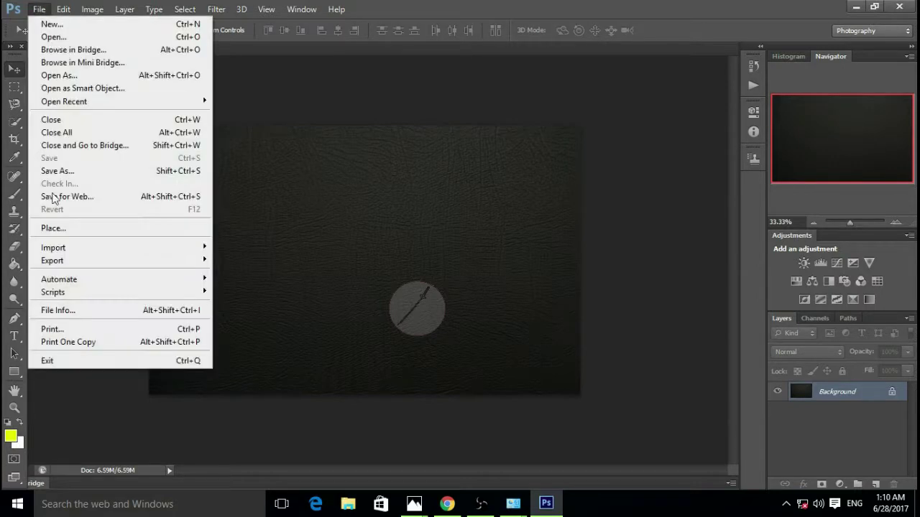
{"action": "left_click", "coordinate": [58, 227]}
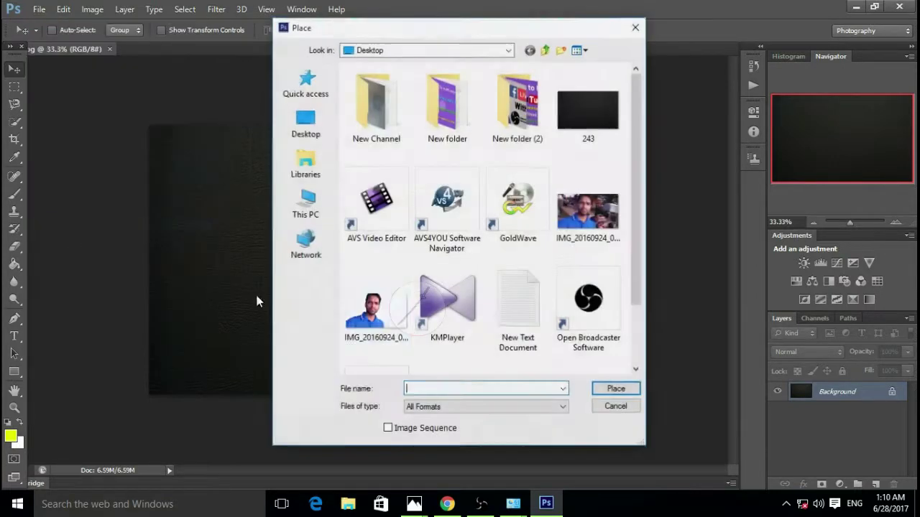
{"action": "left_click", "coordinate": [372, 321]}
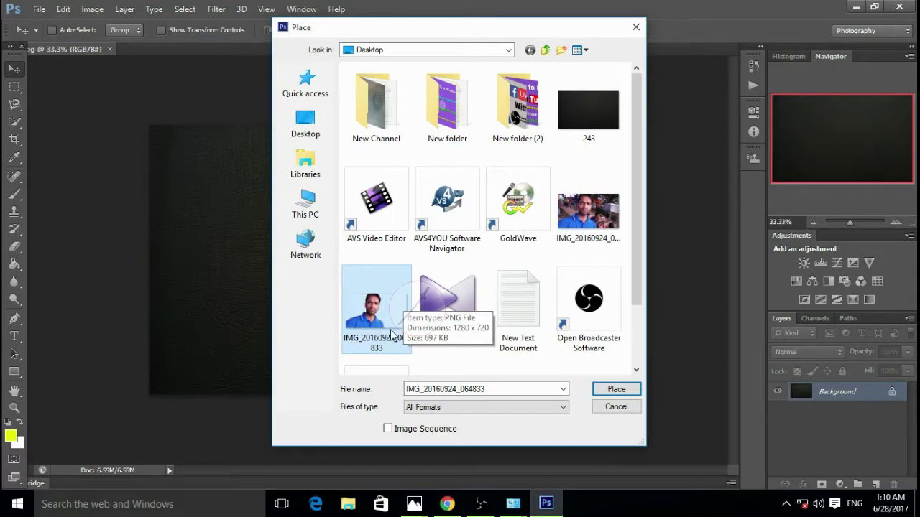
{"action": "left_click", "coordinate": [618, 391]}
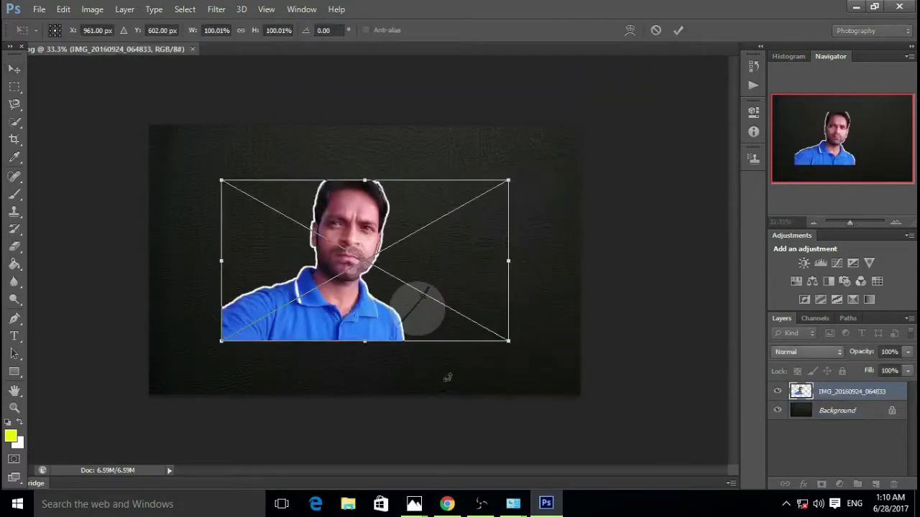
Resize the placed cut-out to about 112% × 120% and move it to the lower left
{"action": "left_click_drag", "start_coordinate": [506, 181], "coordinate": [396, 186]}
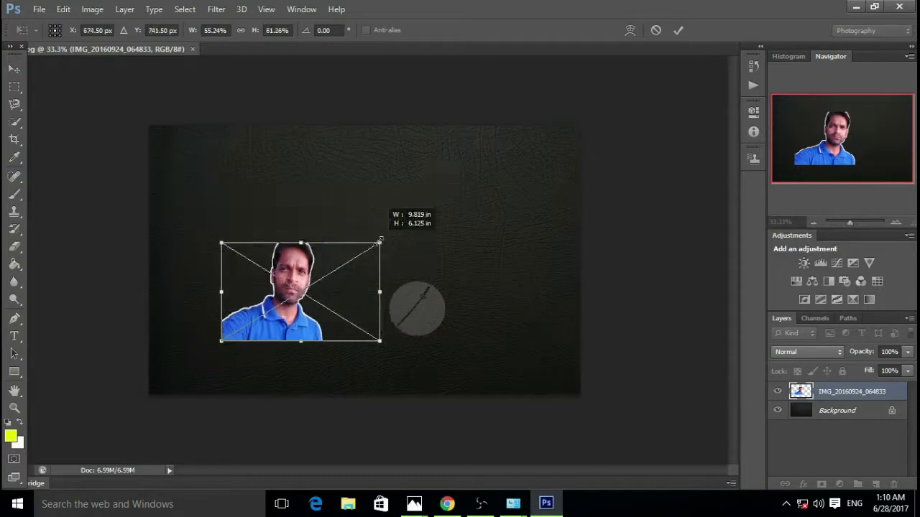
{"action": "left_click_drag", "start_coordinate": [222, 187], "coordinate": [217, 220]}
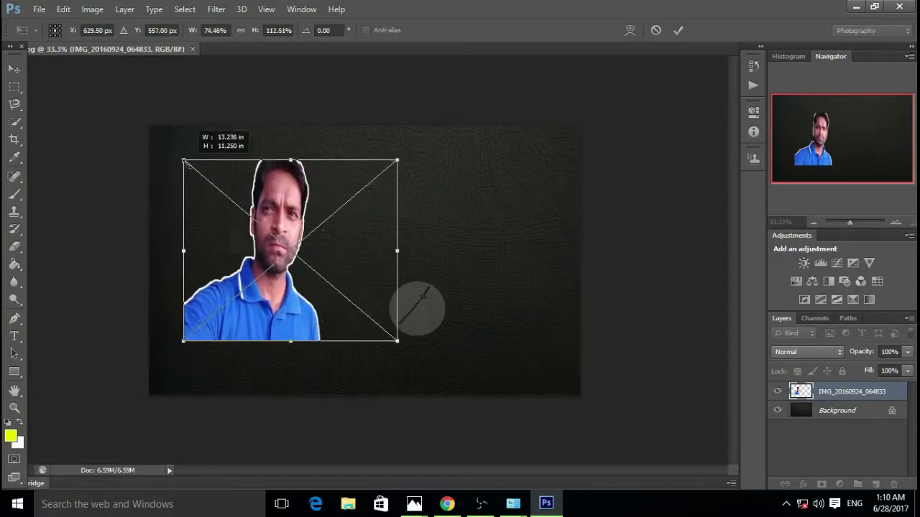
{"action": "left_click_drag", "start_coordinate": [291, 316], "coordinate": [449, 275]}
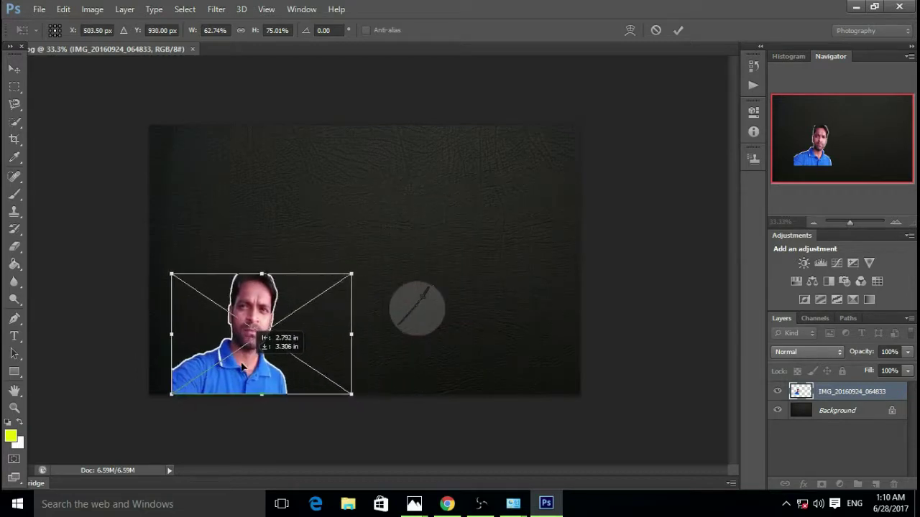
{"action": "left_click_drag", "start_coordinate": [256, 376], "coordinate": [232, 369]}
{"action": "left_click_drag", "start_coordinate": [343, 274], "coordinate": [472, 202]}
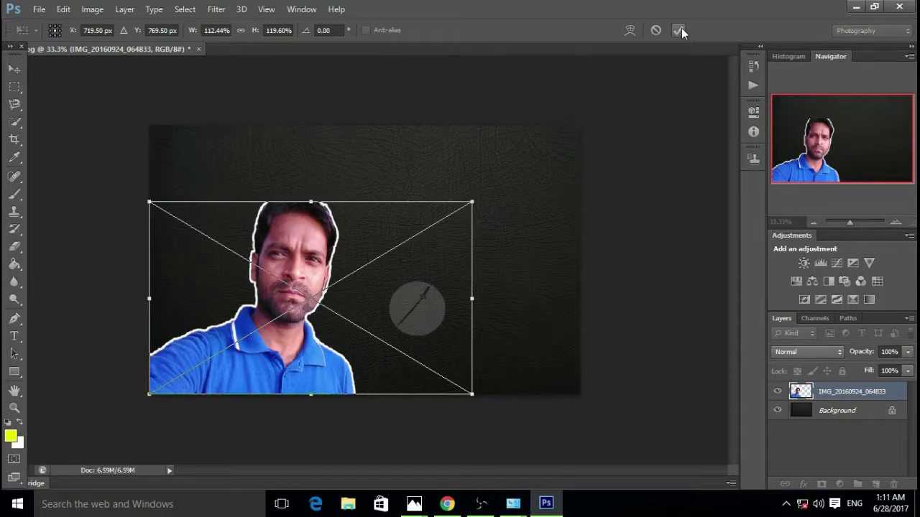
Commit the enlarged cut-out's transform on the leather background
{"action": "left_click", "coordinate": [680, 31]}
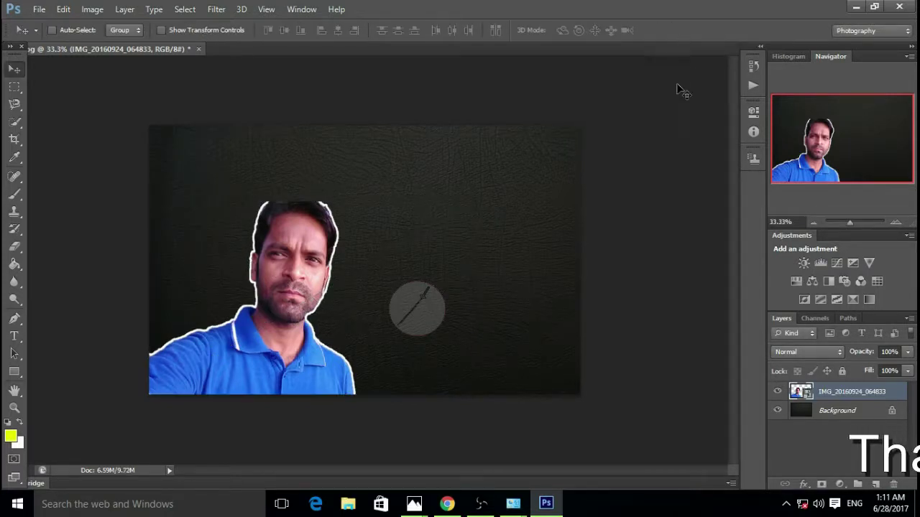